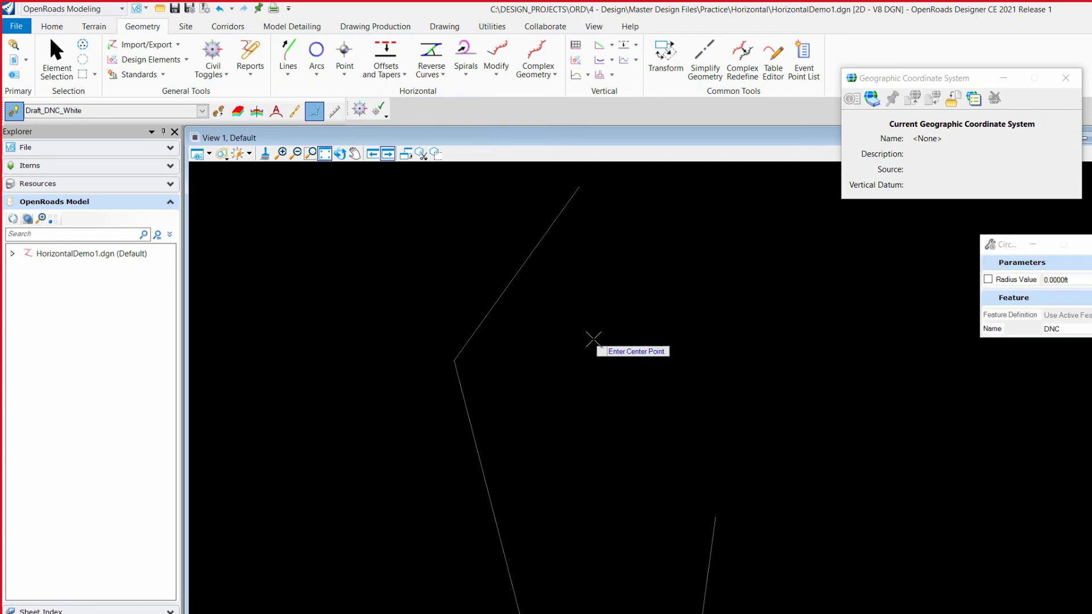
Draw a circle centred on the upper endpoint of the isolated steep line, with its radius fixed at 18000 ft
scroll(713, 323, "down", 2)
left_click(713, 435)
scroll(740, 437, "up", 2)
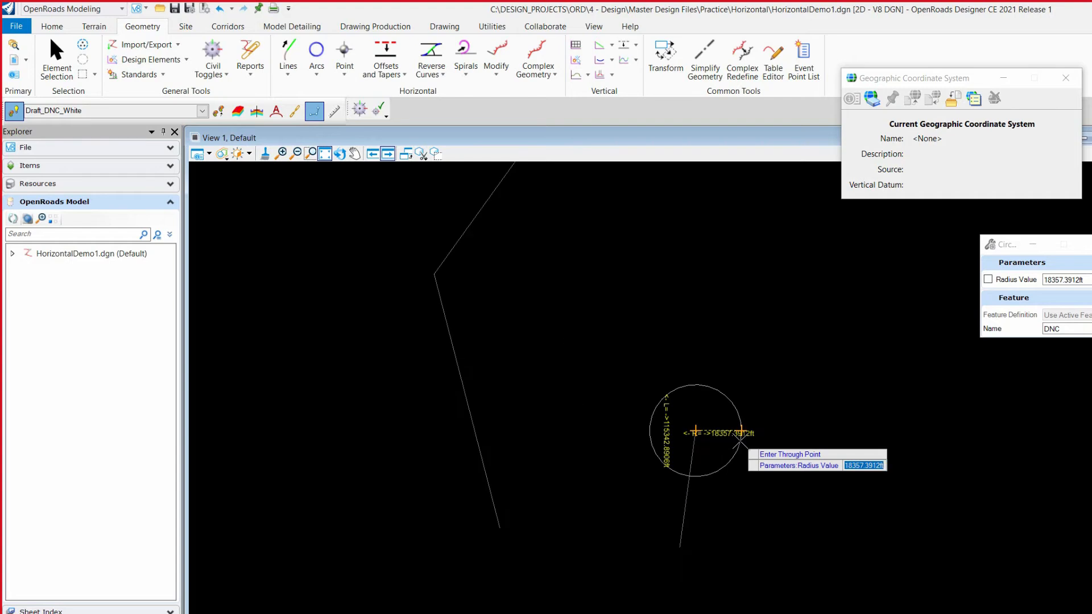
scroll(740, 437, "up", 2)
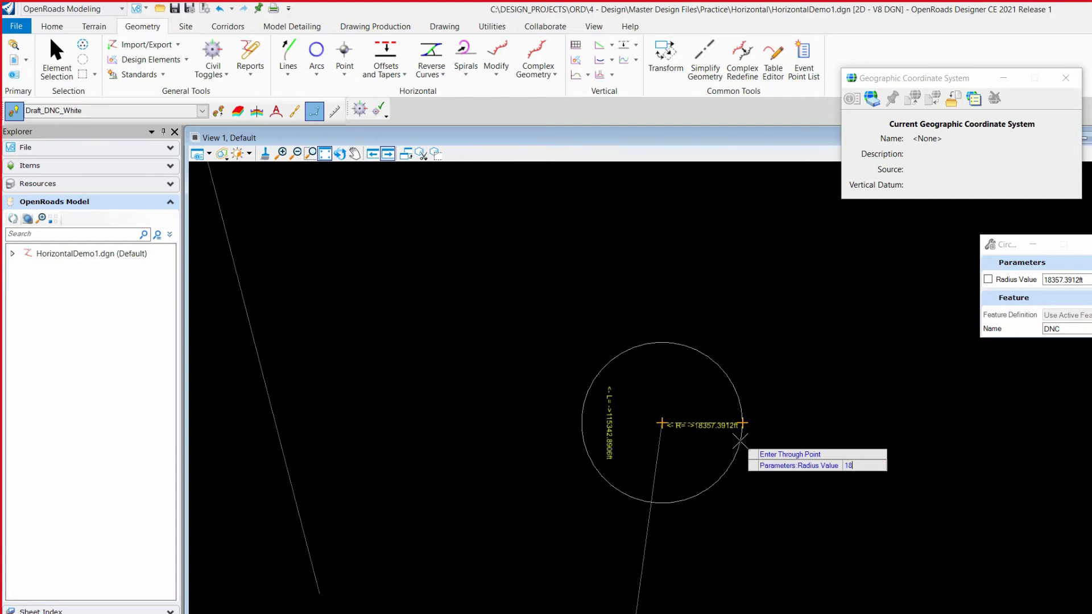
key("Return")
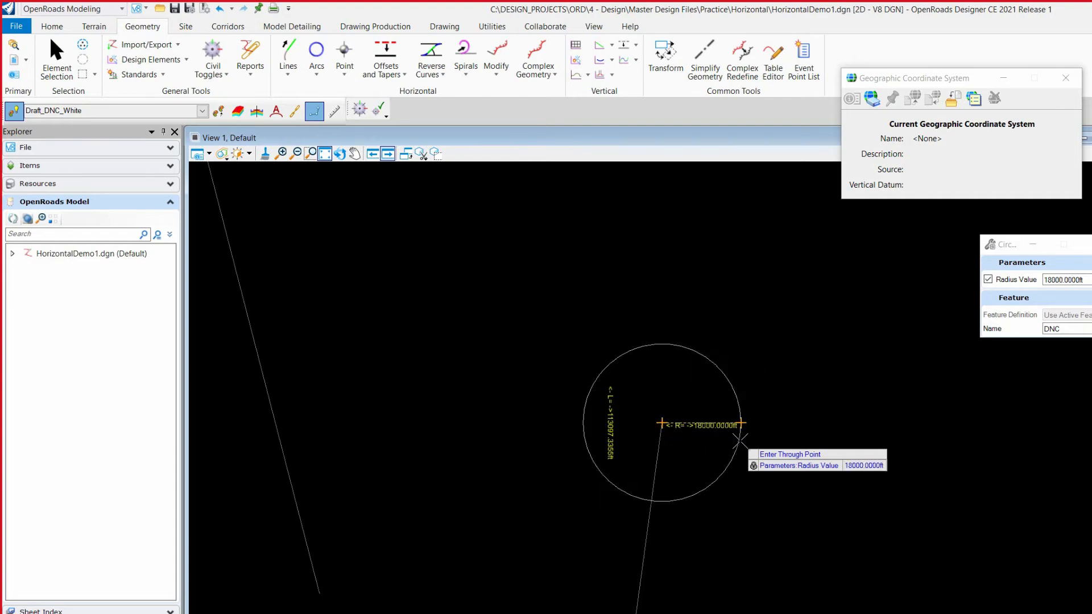
left_click(833, 420)
key("Escape")
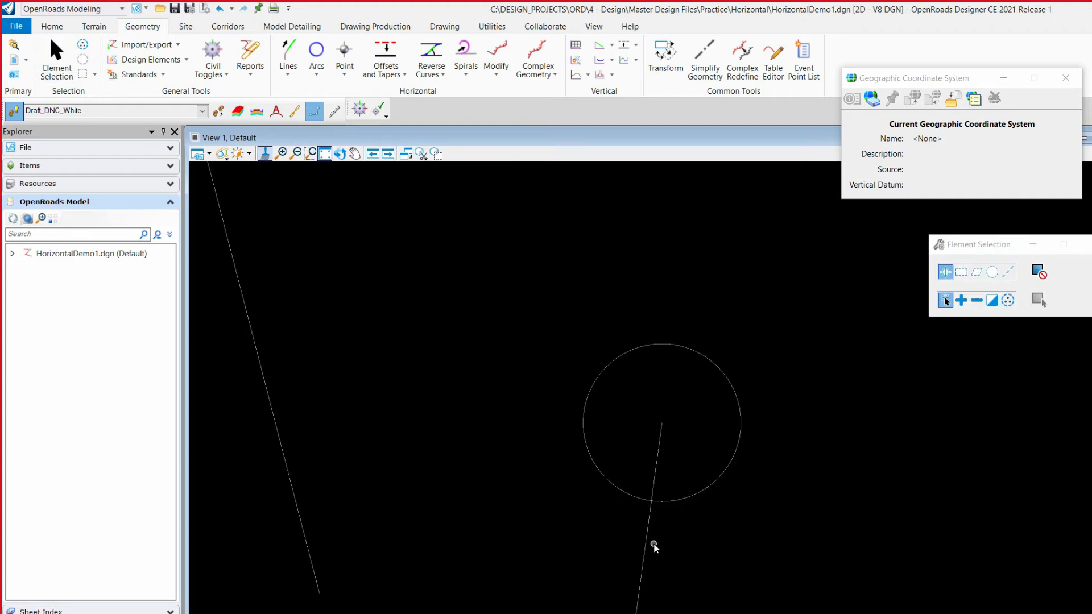
Move the steep line's upper endpoint, at the circle's centre, farther up and slightly to the right in the drawing
left_click(649, 544)
scroll(664, 387, "down", 1)
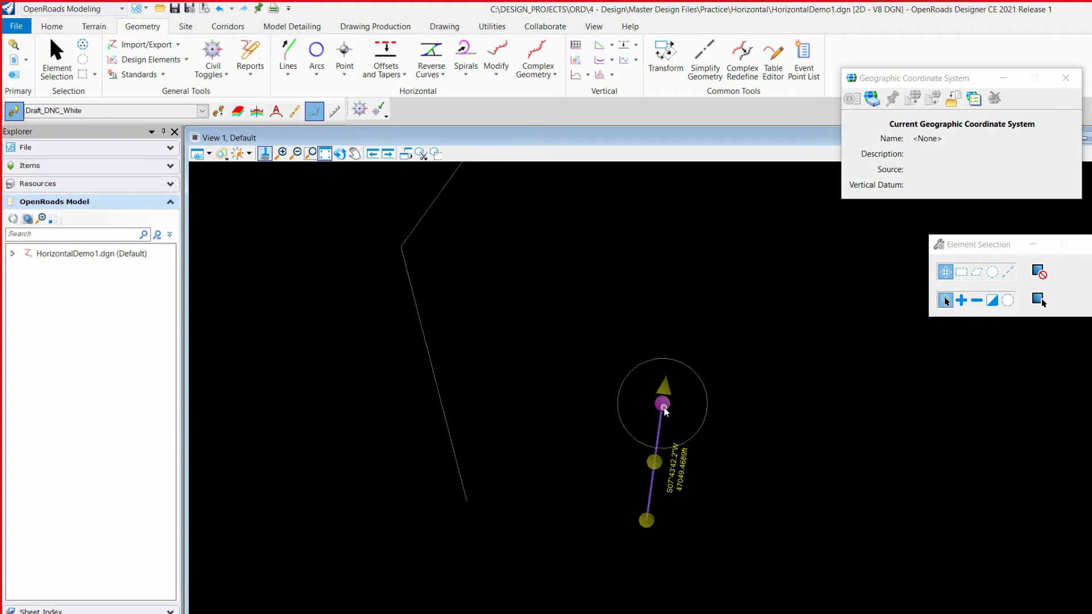
left_click(664, 405)
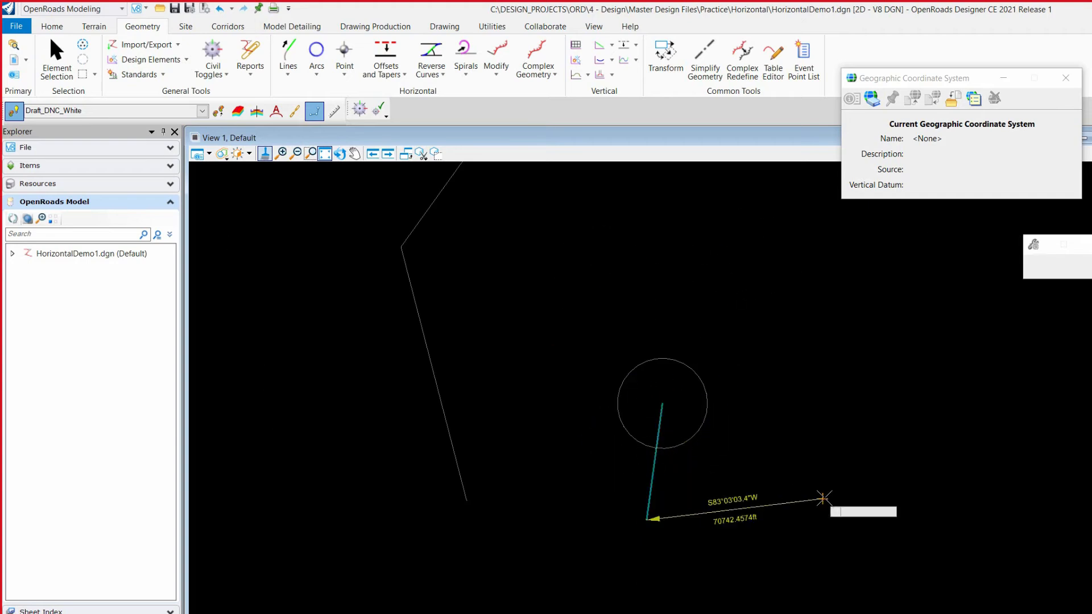
left_click(713, 273)
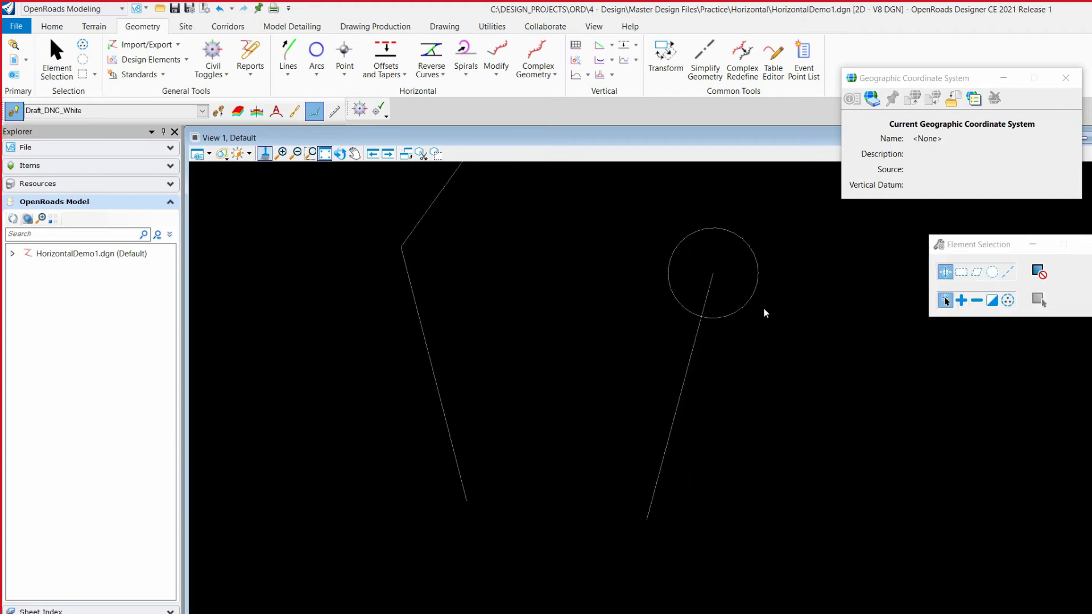
Resize the circle by its edge handle to a radius of about 12857 ft
left_click(752, 296)
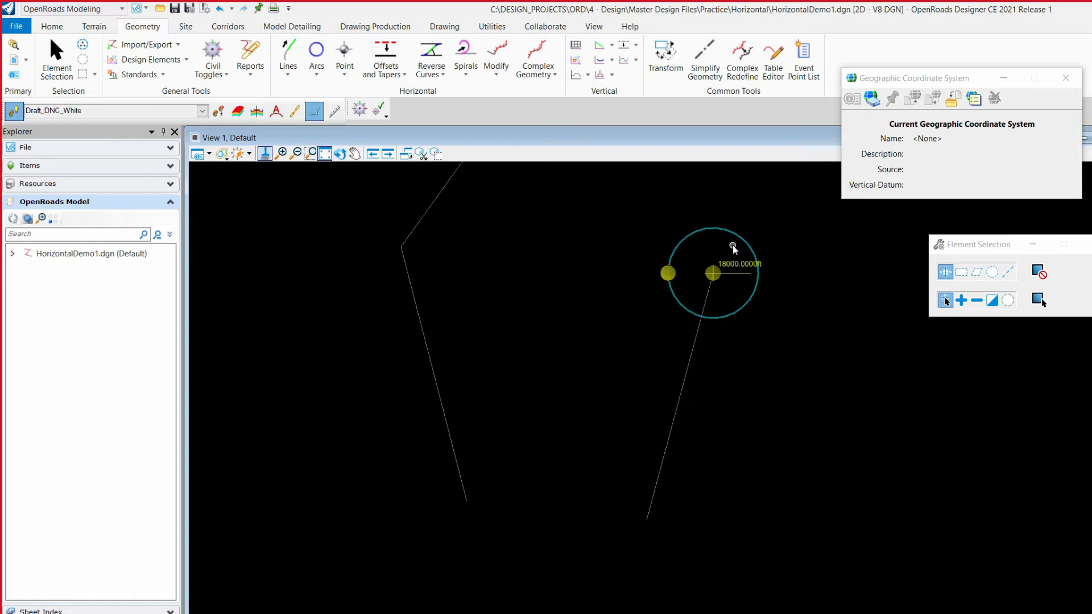
scroll(733, 249, "up", 5)
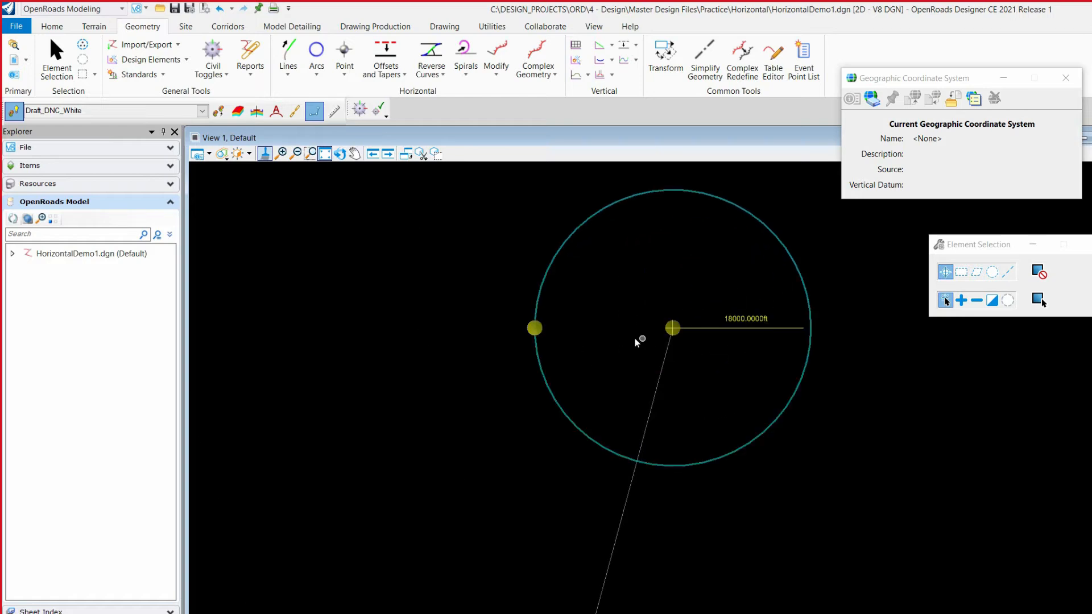
left_click(542, 335)
left_click(729, 247)
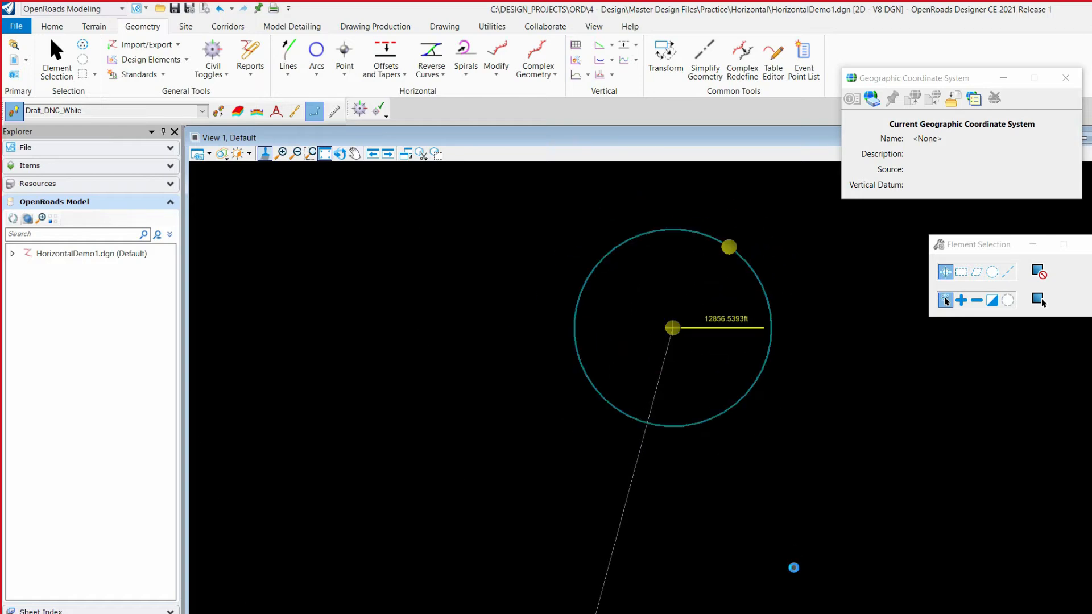
scroll(686, 313, "down", 7)
left_click(719, 359)
left_click(319, 69)
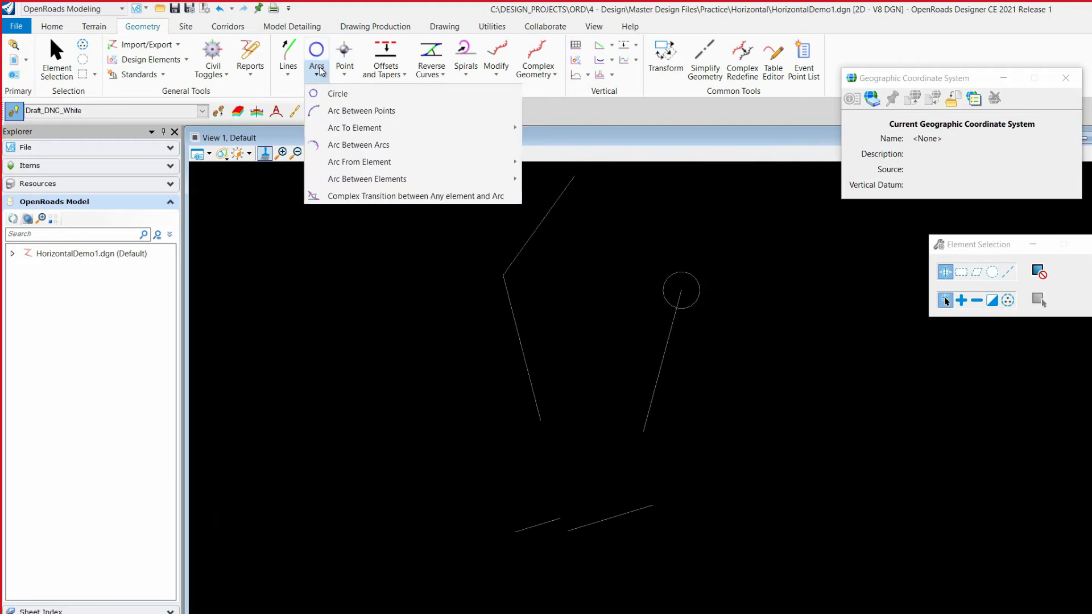
left_click(373, 111)
scroll(473, 427, "down", 2)
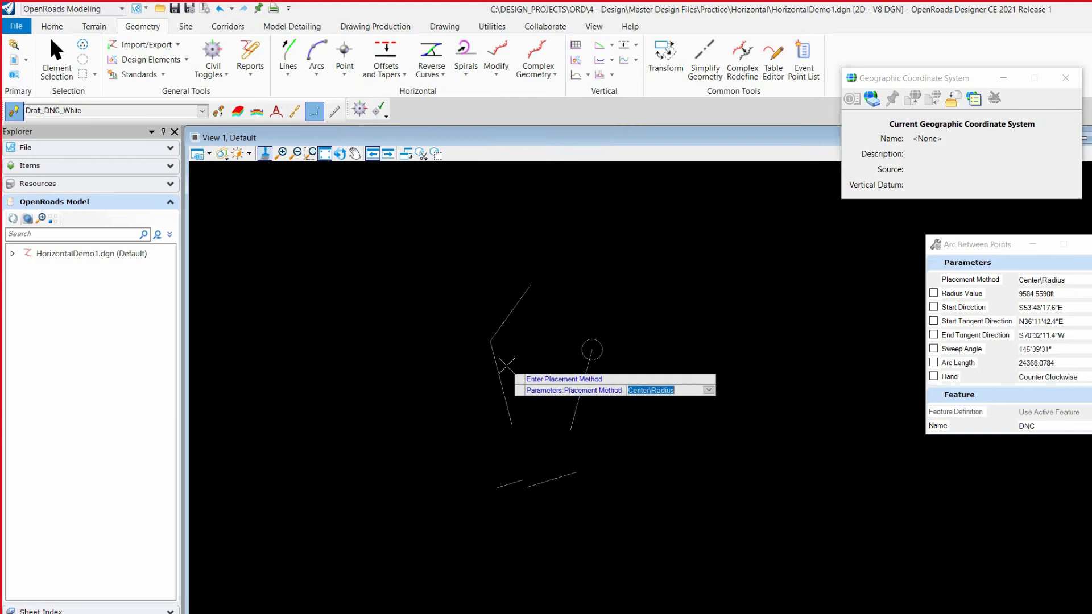
Draw a near-vertical line and a separate line about 531 ft long, bearing about N71°E, starting above and right of it
left_click(289, 71)
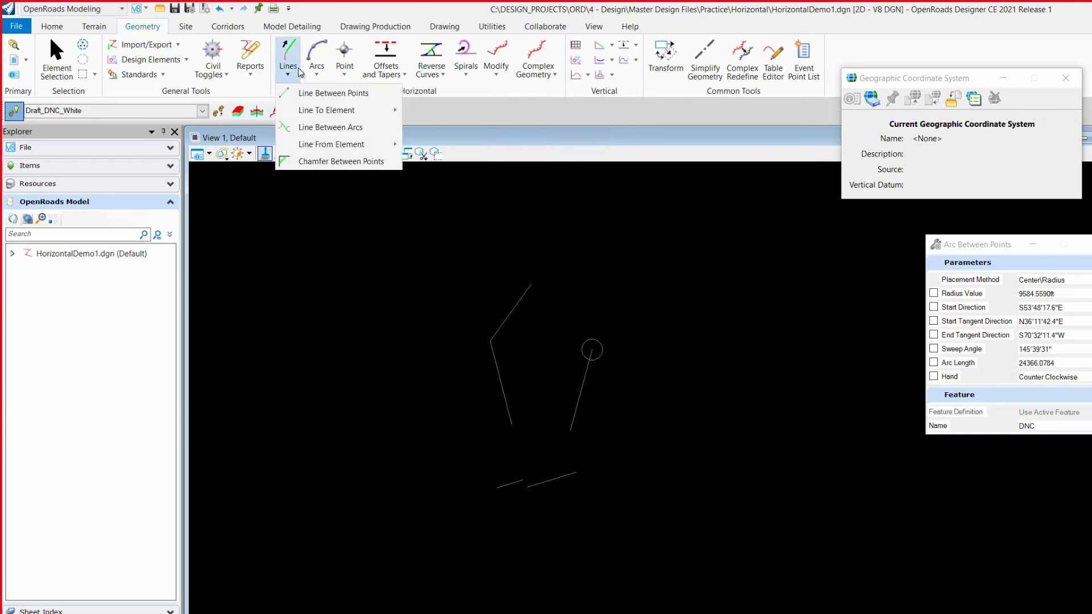
left_click(316, 92)
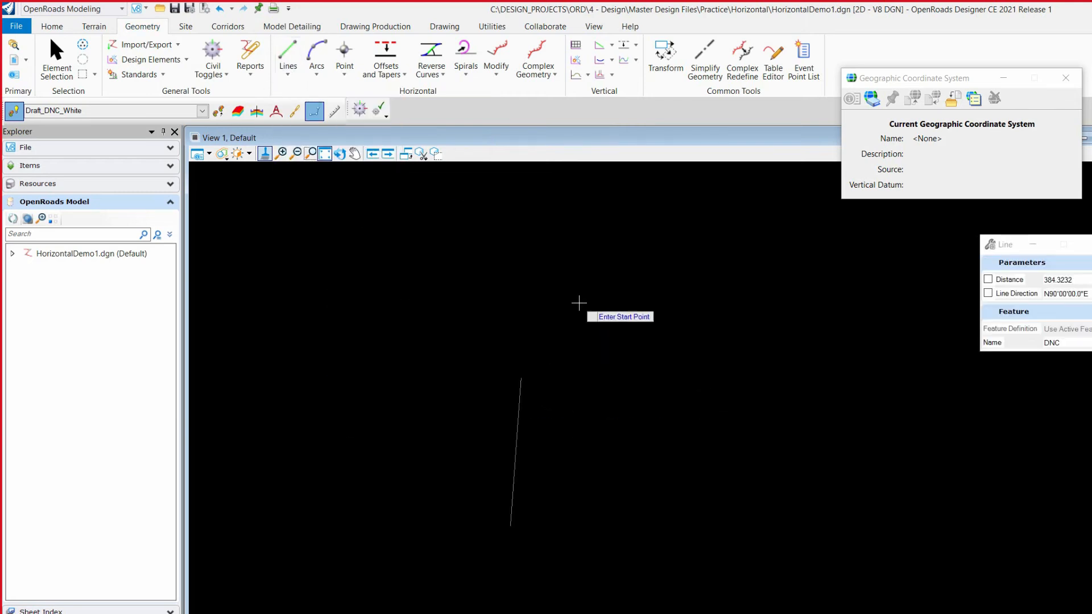
left_click(592, 288)
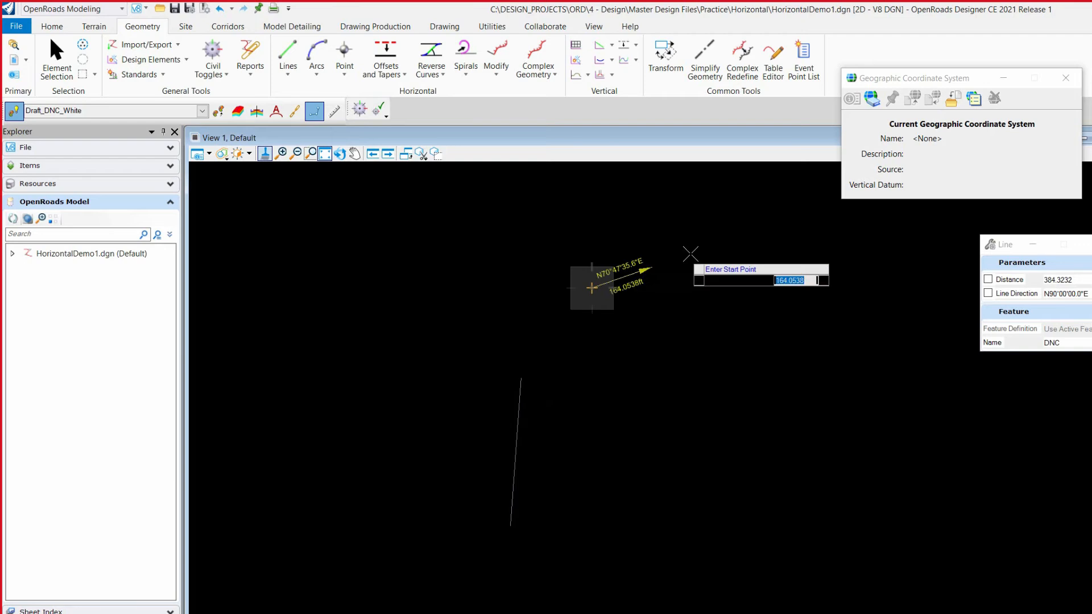
left_click(786, 222)
Start a Start\End\Pass-through arc from the near end of the sloping line to the upper end of the near-vertical line
left_click(317, 51)
scroll(666, 293, "up", 3)
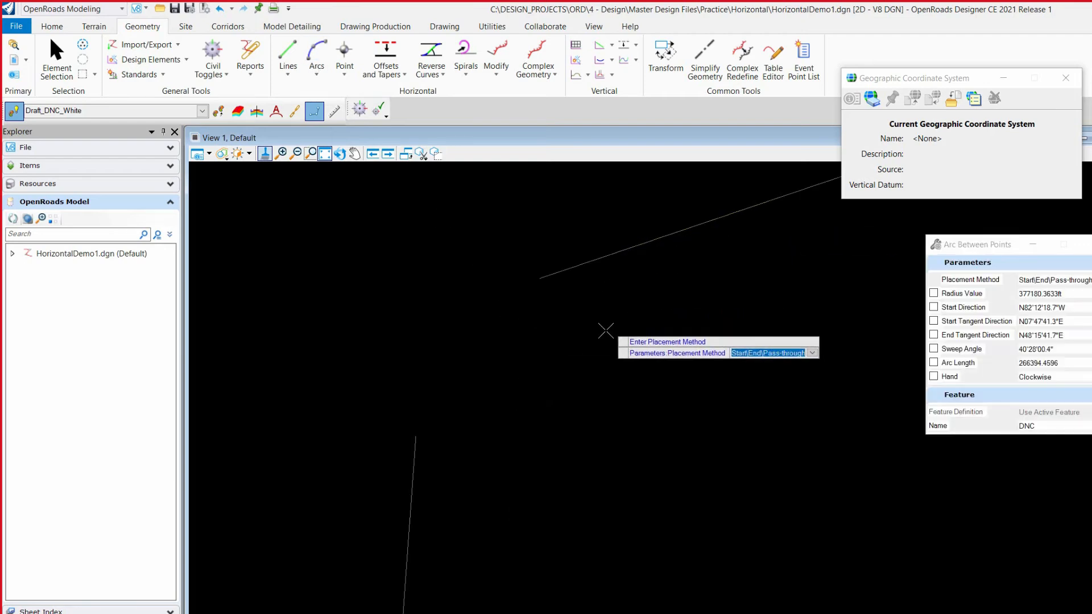
left_click(417, 435)
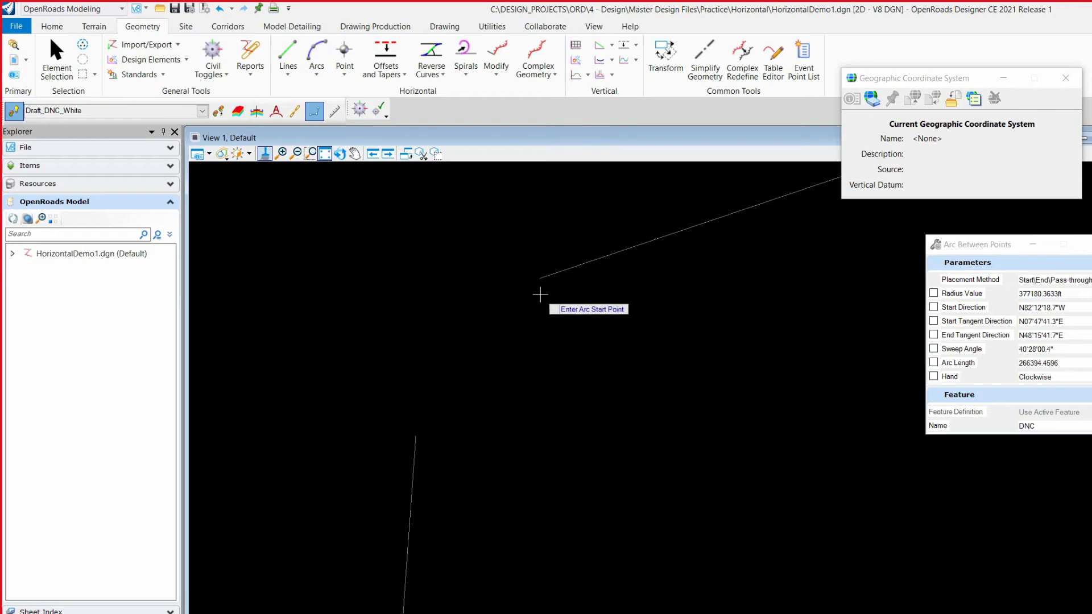
left_click(540, 277)
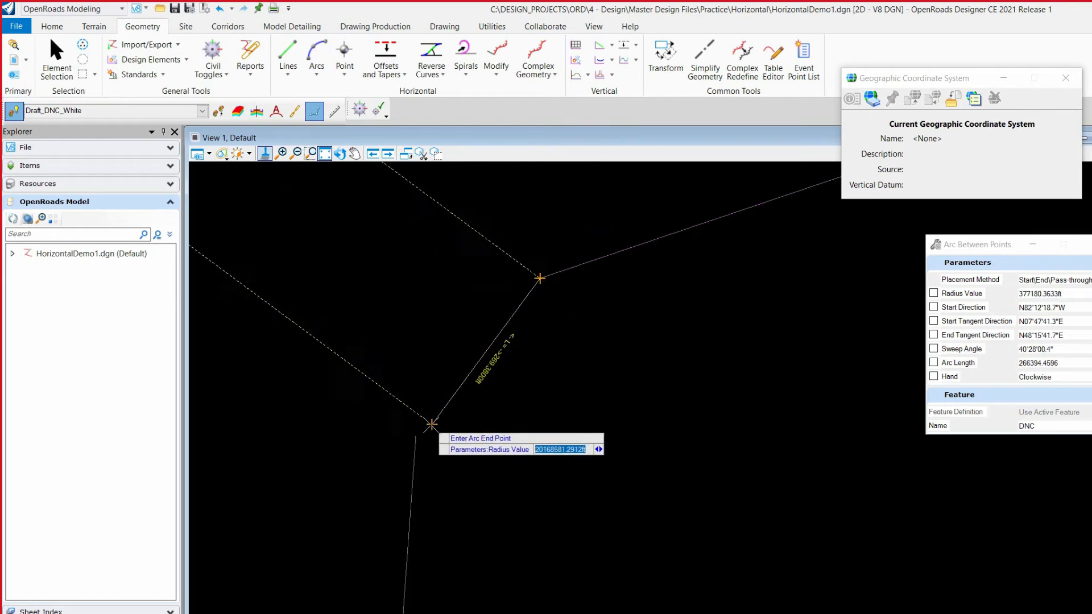
left_click(417, 435)
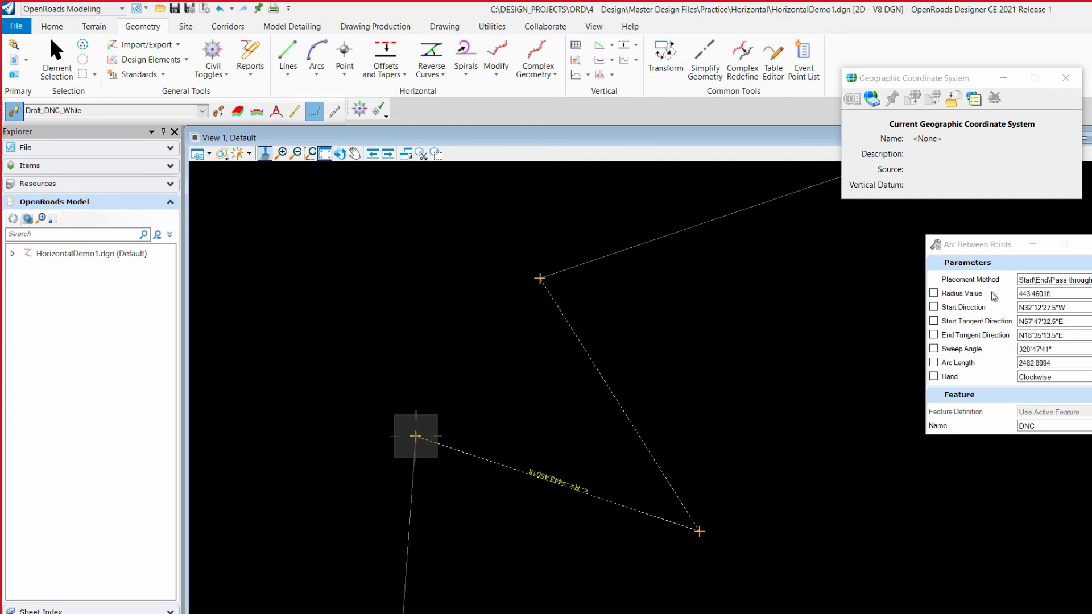
Lock the arc's radius at 300 ft and place it bulging outward to the upper left between the two lines
type("300")
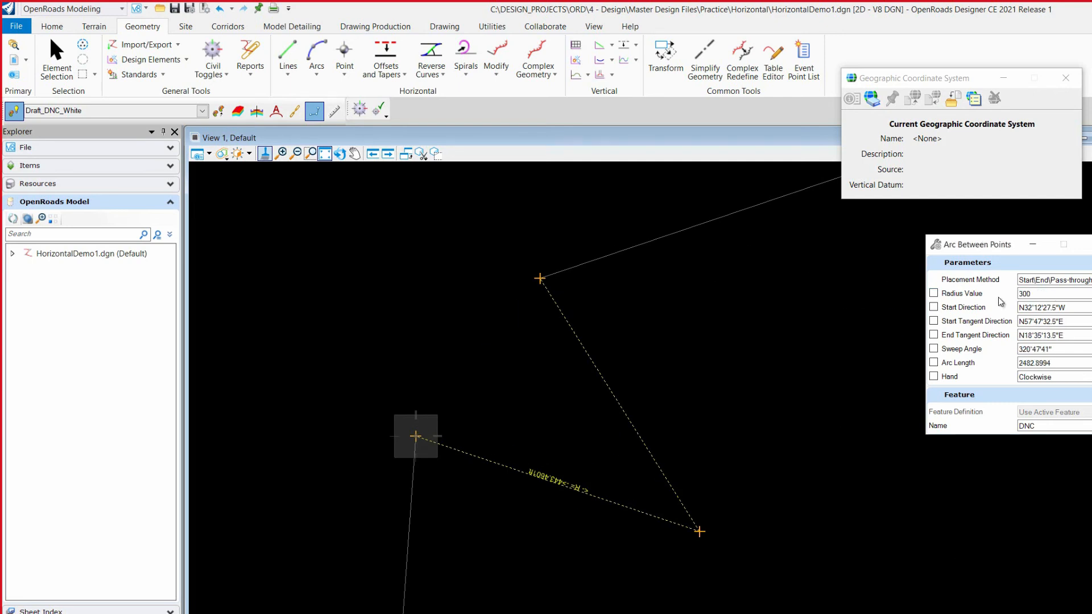
left_click(933, 293)
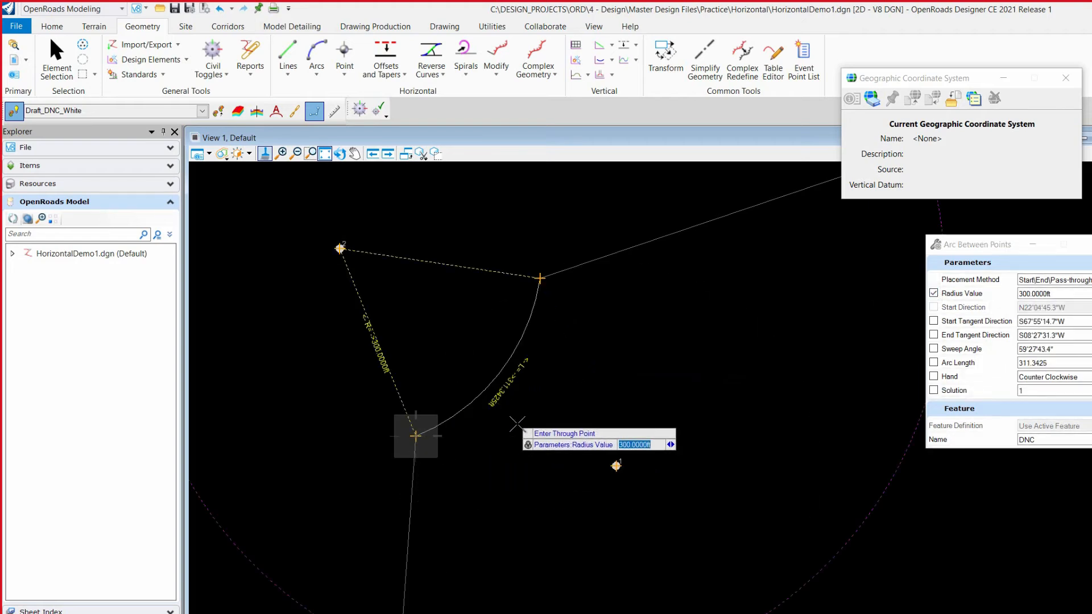
scroll(522, 475, "down", 4)
scroll(651, 504, "up", 4)
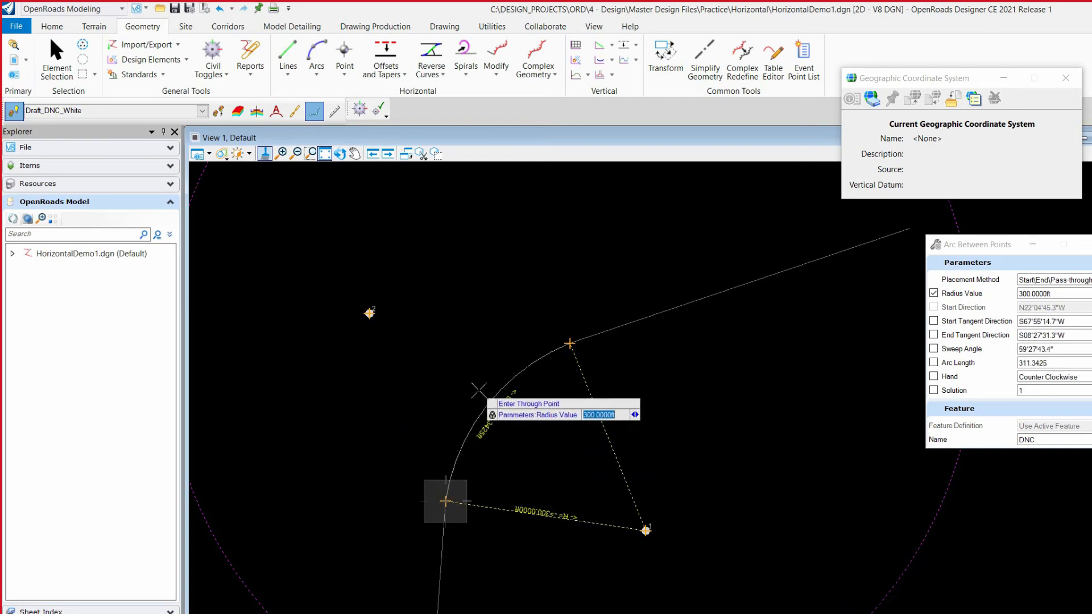
left_click(471, 371)
key("Escape")
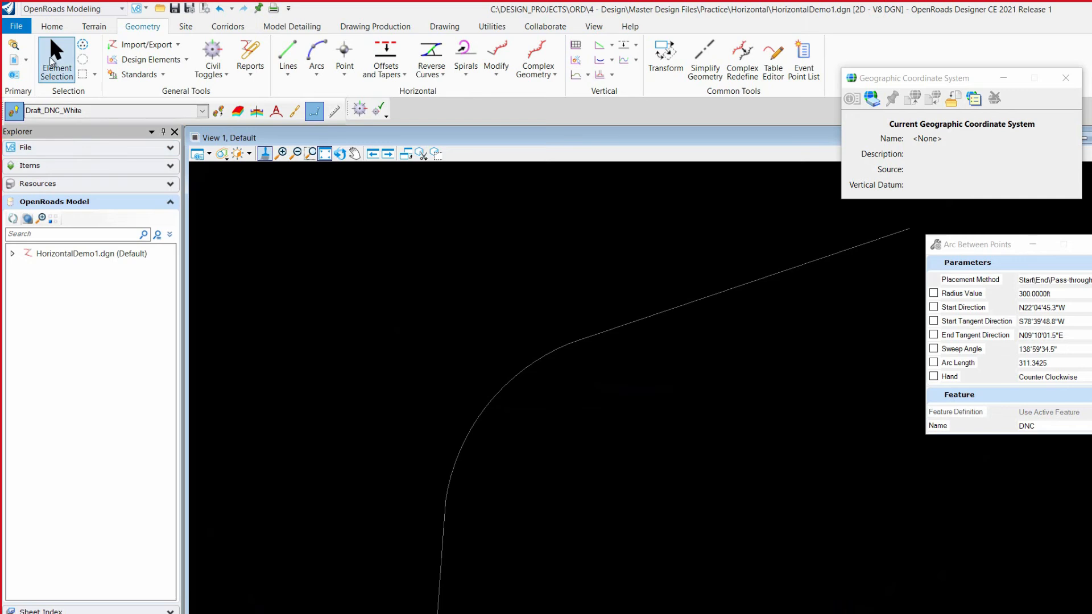
Move the near-vertical line's upper endpoint, joined to the arc, westward so the line is about 402 ft long, bearing about N11°W
left_click(497, 385)
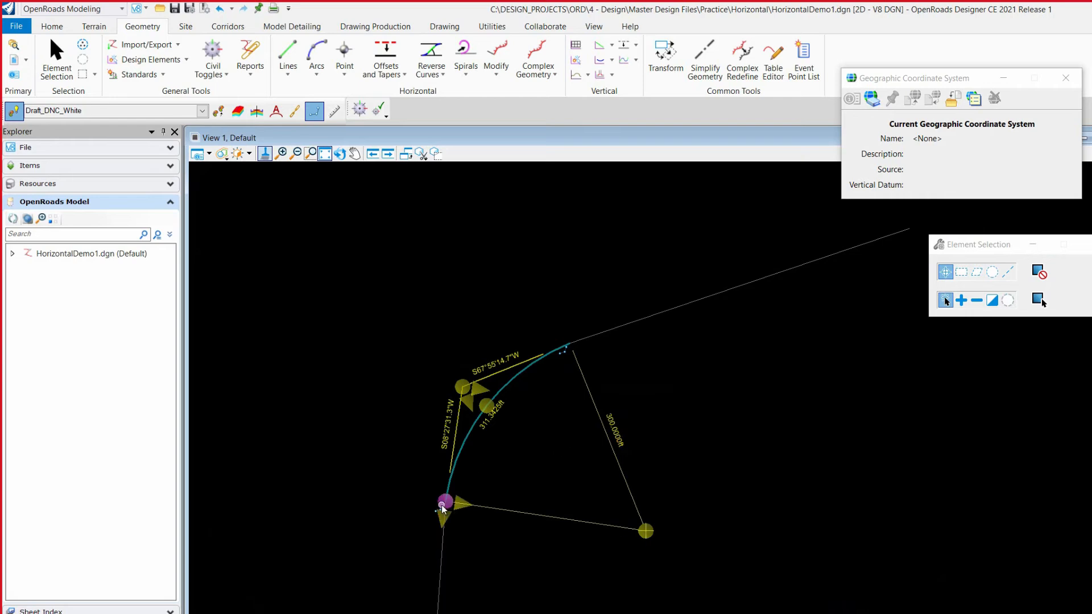
scroll(529, 356, "down", 5)
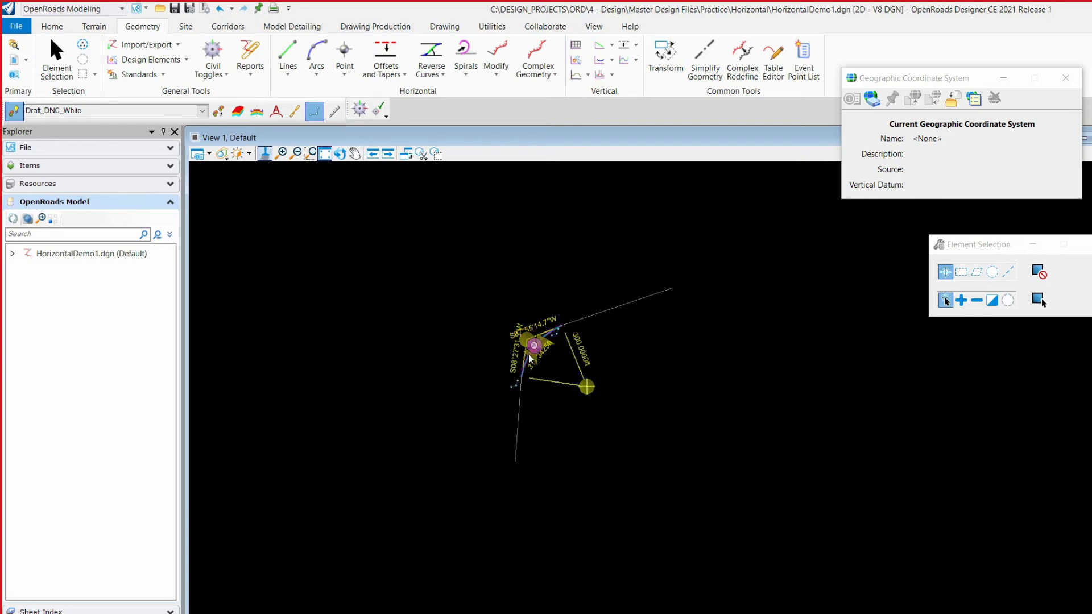
left_click(516, 426)
scroll(527, 501, "up", 4)
scroll(527, 501, "down", 5)
scroll(506, 476, "up", 4)
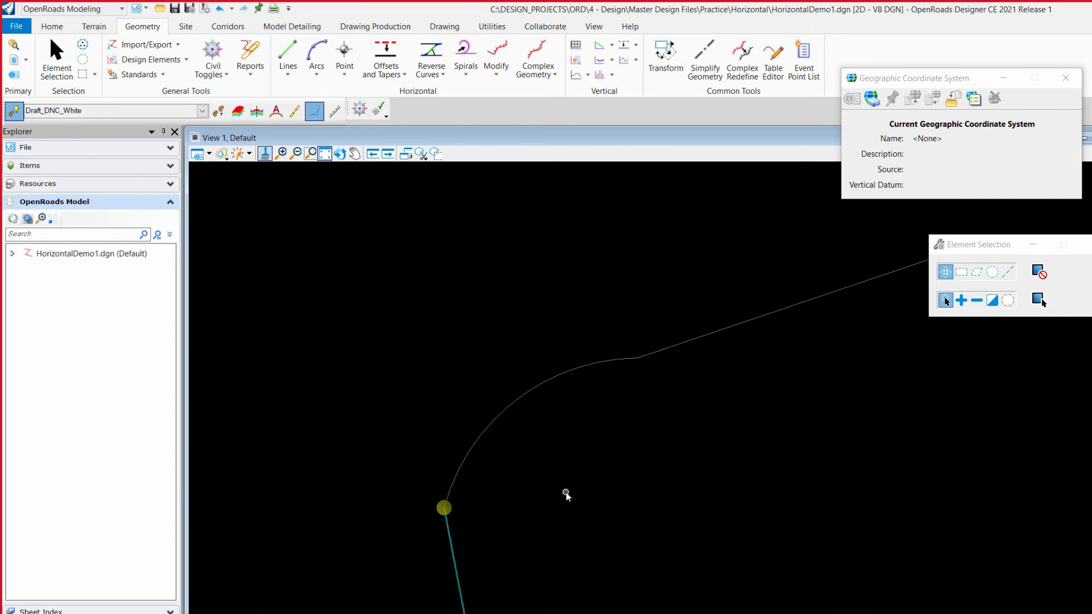
scroll(510, 340, "down", 2)
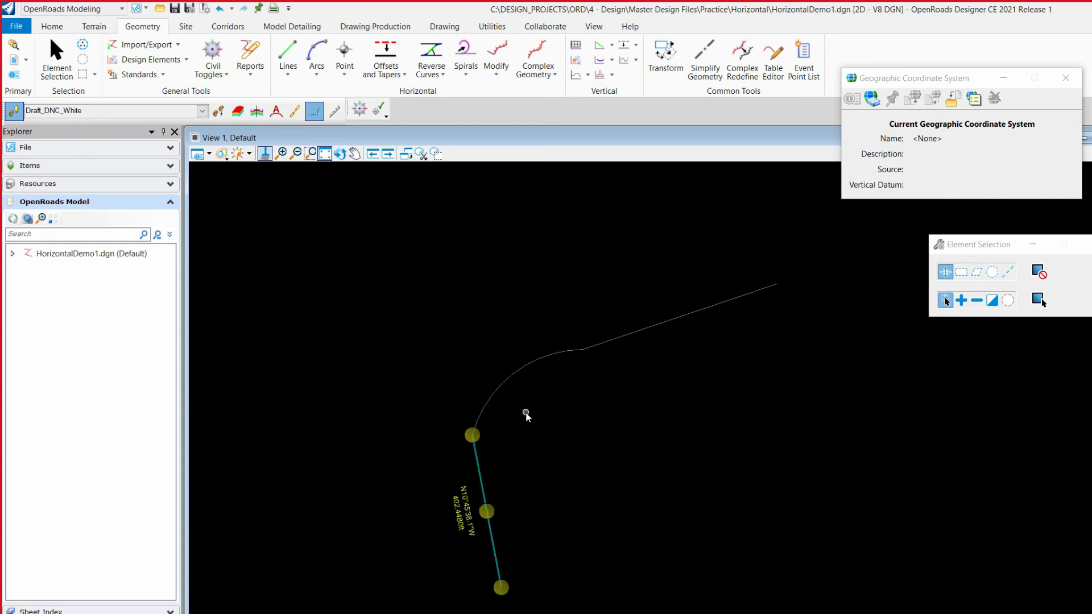
scroll(526, 416, "up", 2)
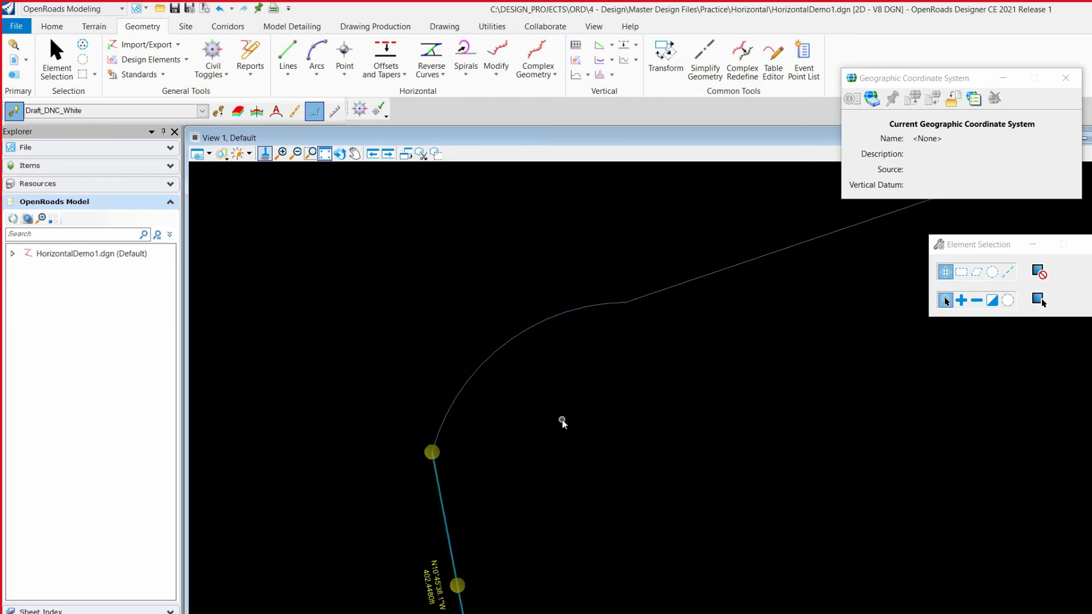
scroll(550, 421, "down", 1)
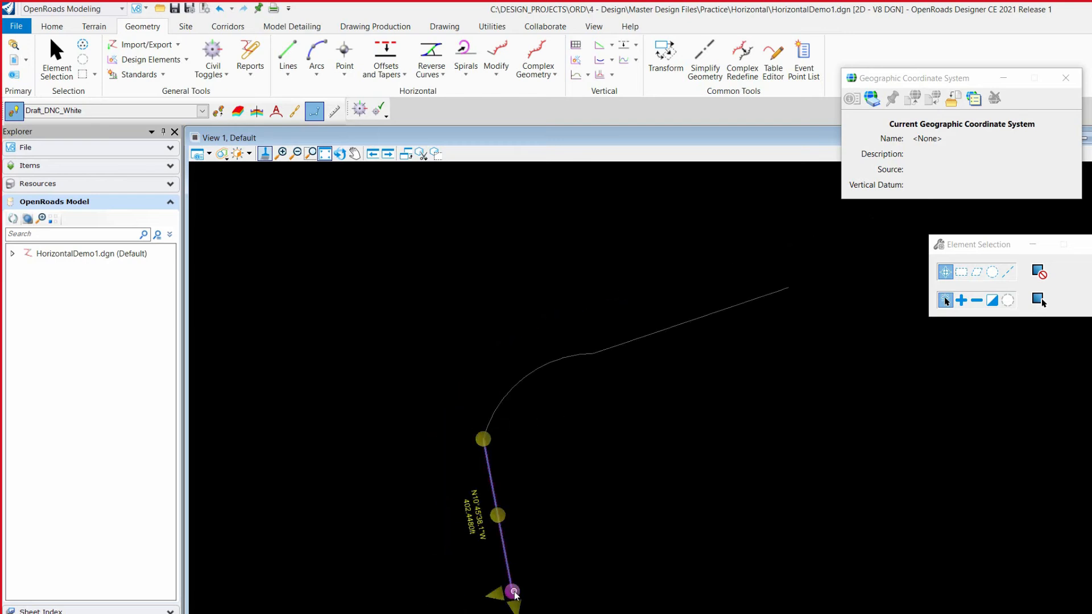
Shift the whole line slightly east by its midpoint and select the connected arc to check its geometry
left_click_drag(498, 515, 528, 515)
left_click(549, 380)
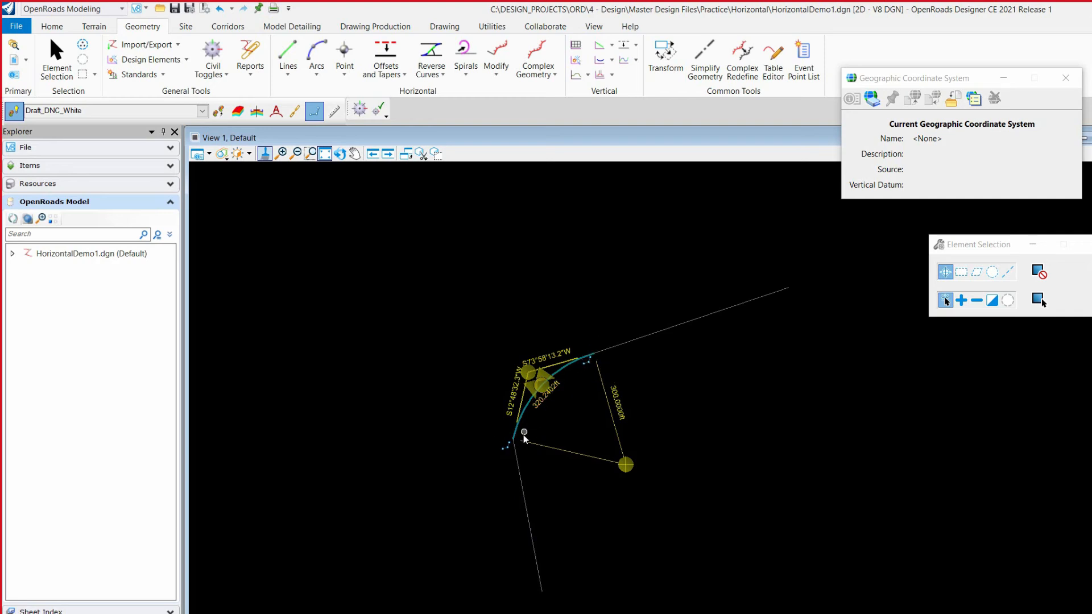
scroll(537, 409, "up", 5)
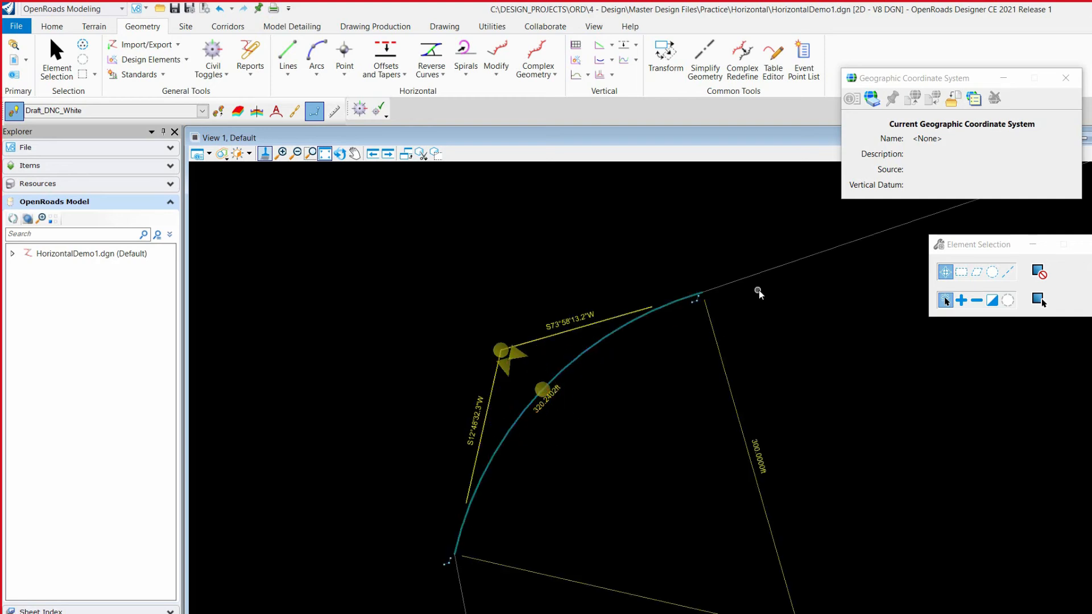
scroll(435, 358, "down", 5)
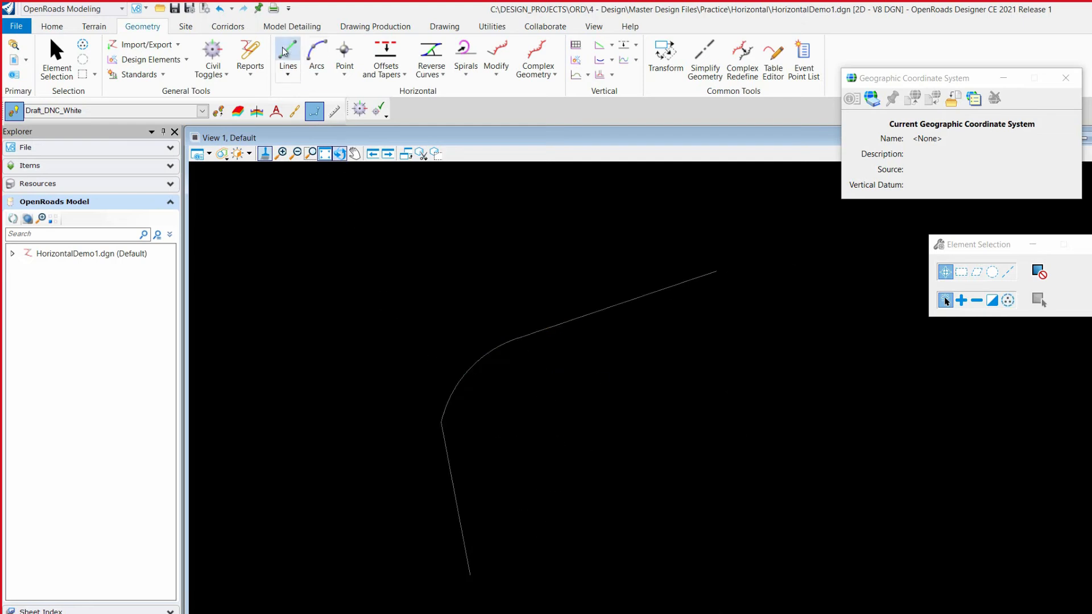
Draw two separate lines right of the arc: one running down to the southeast, and one below it about 545 ft long running southwest
left_click(288, 52)
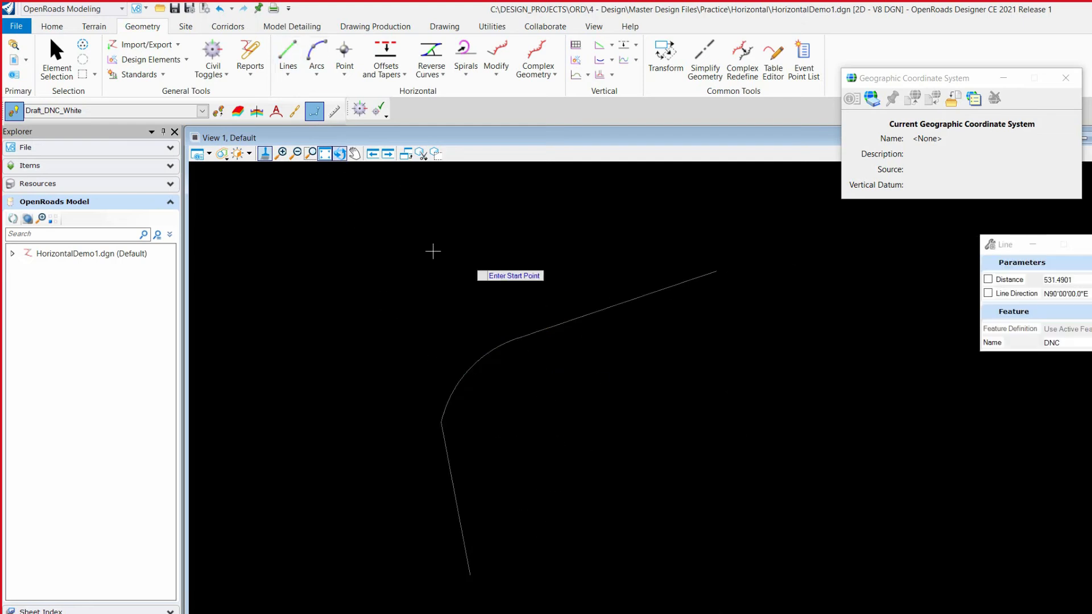
left_click(679, 277)
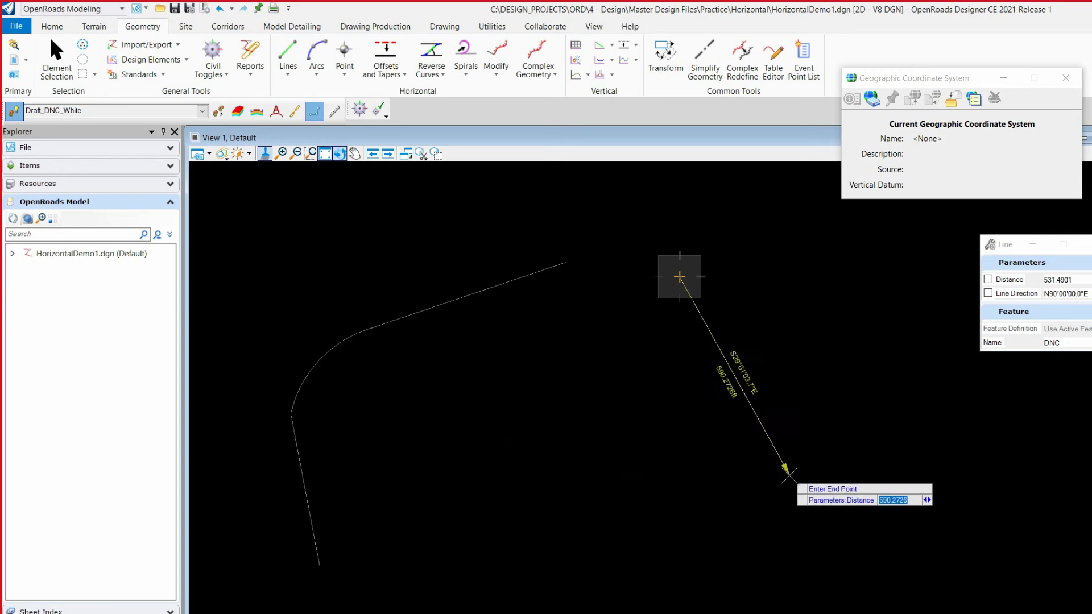
left_click(776, 425)
scroll(828, 313, "down", 2)
left_click(790, 417)
left_click(714, 508)
scroll(794, 383, "up", 2)
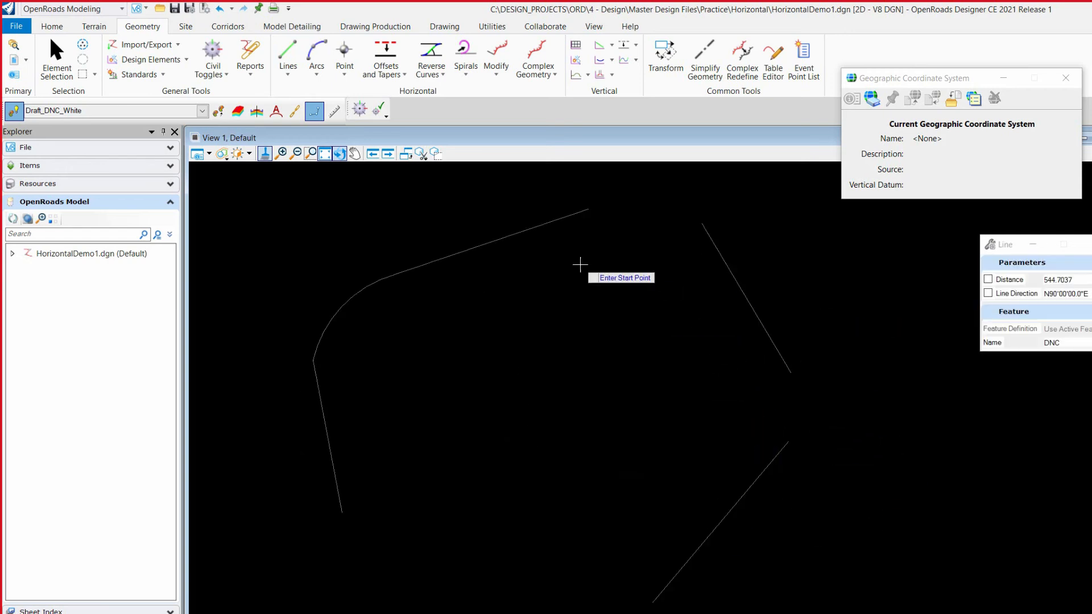
Connect the two separate lines east of the first arc with a 300 ft radius simple arc between elements, using Trim/Extend Both
left_click(328, 80)
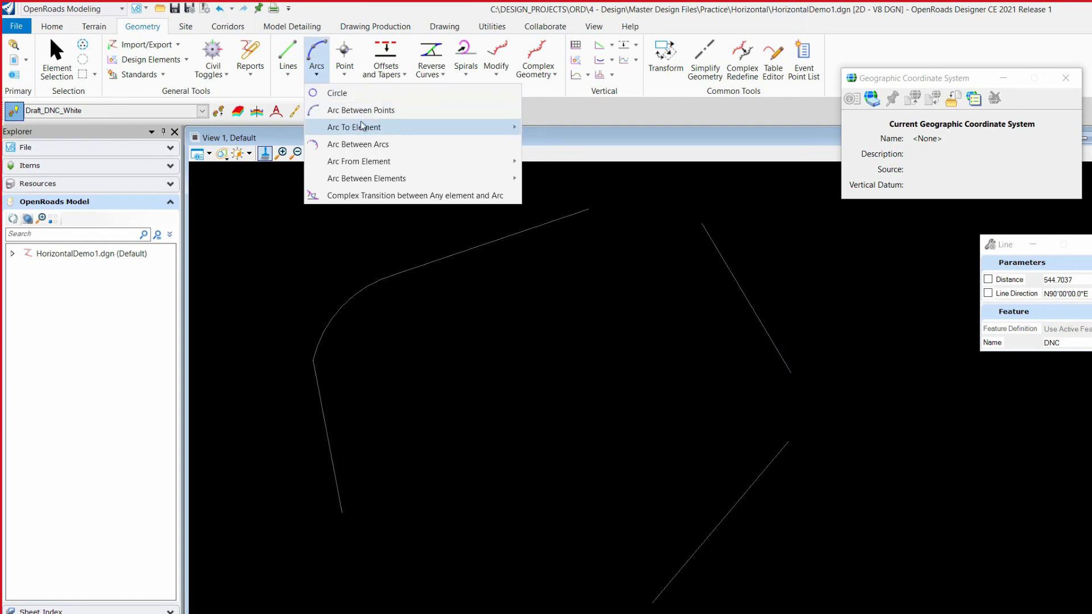
mouse_move(391, 181)
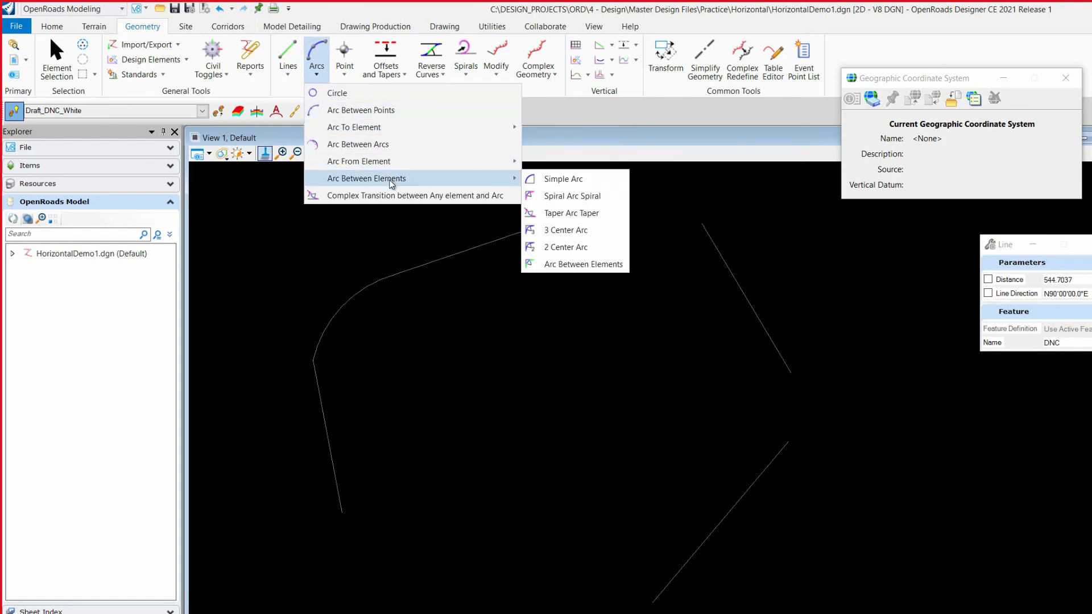
left_click(578, 179)
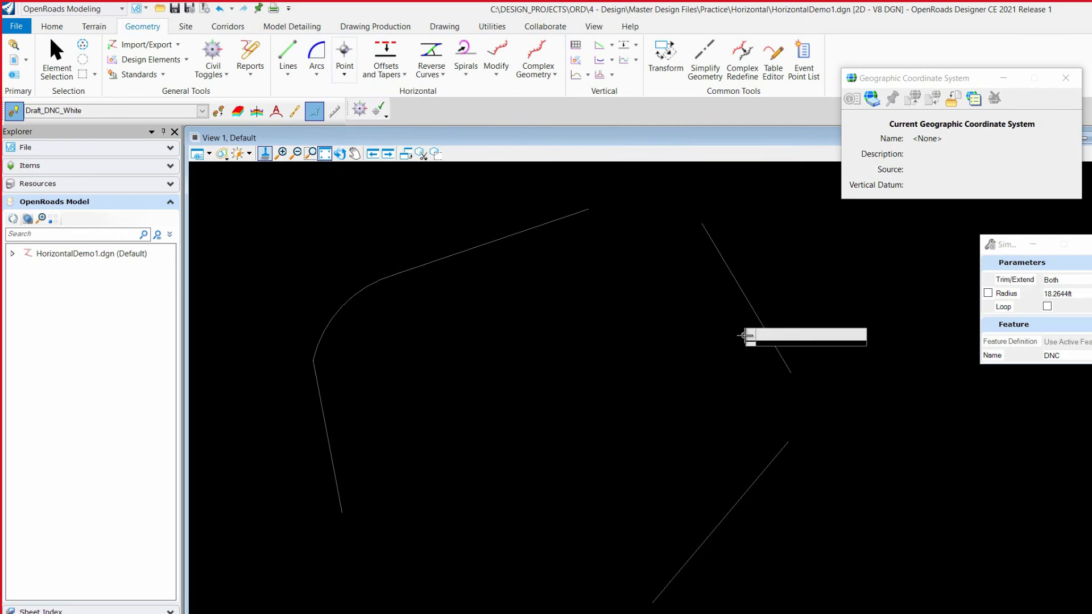
left_click(757, 317)
left_click(770, 455)
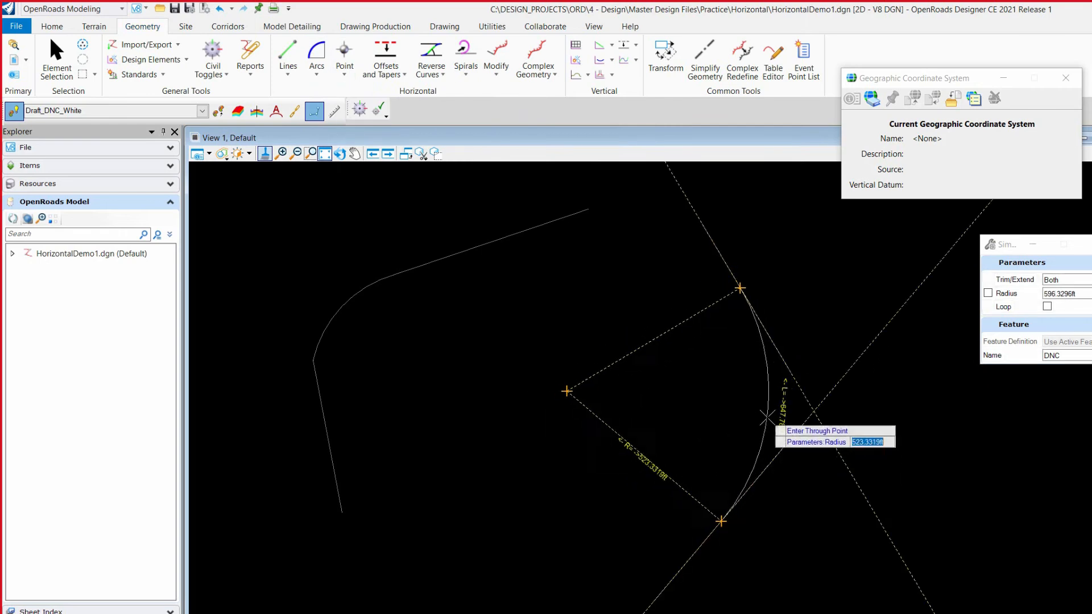
left_click(777, 417)
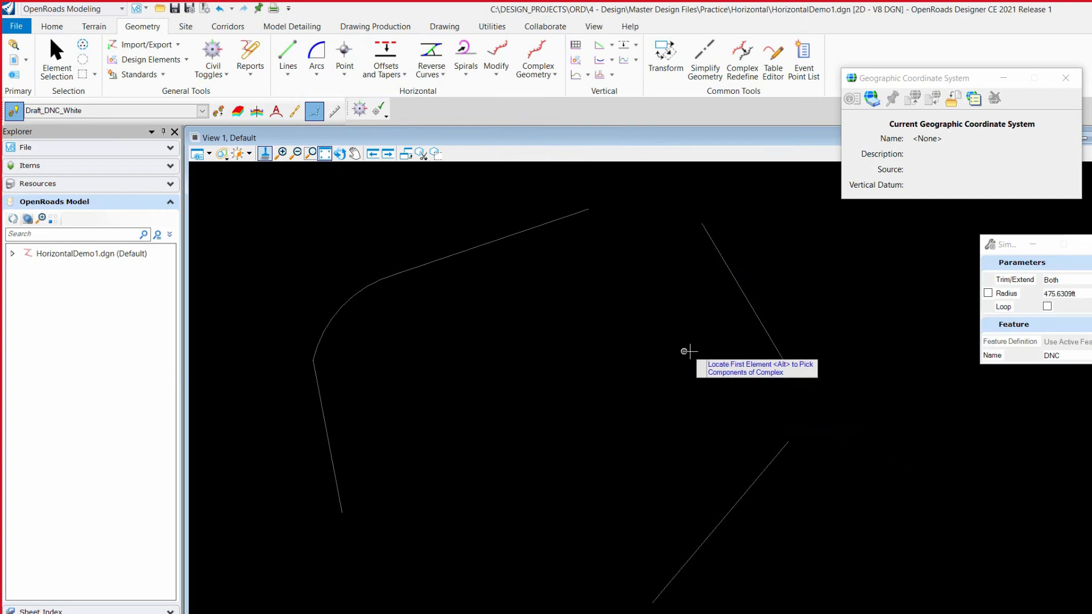
left_click(757, 320)
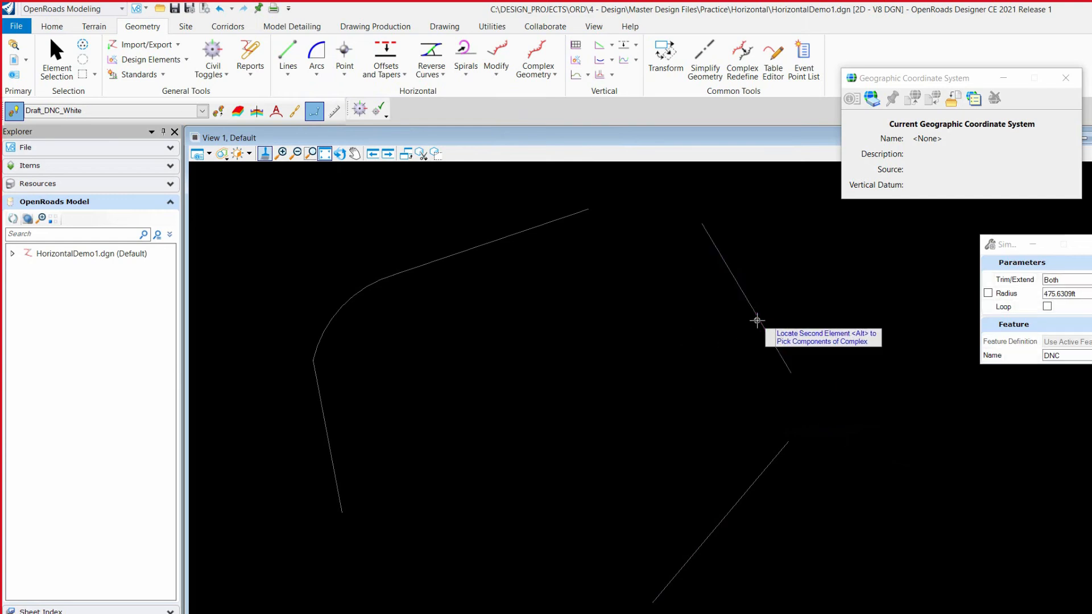
left_click(767, 467)
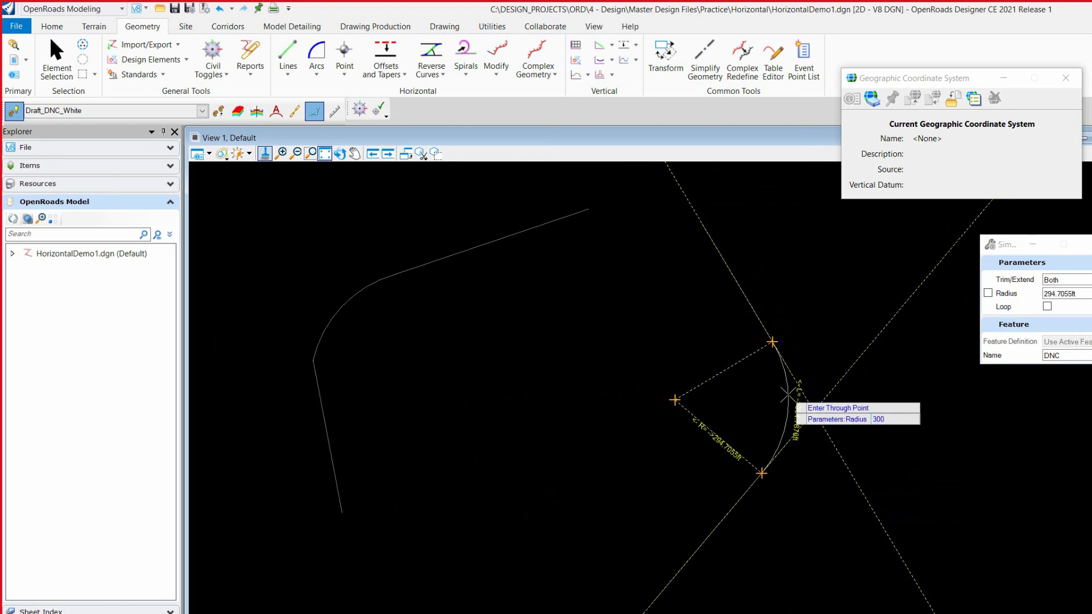
key("Return")
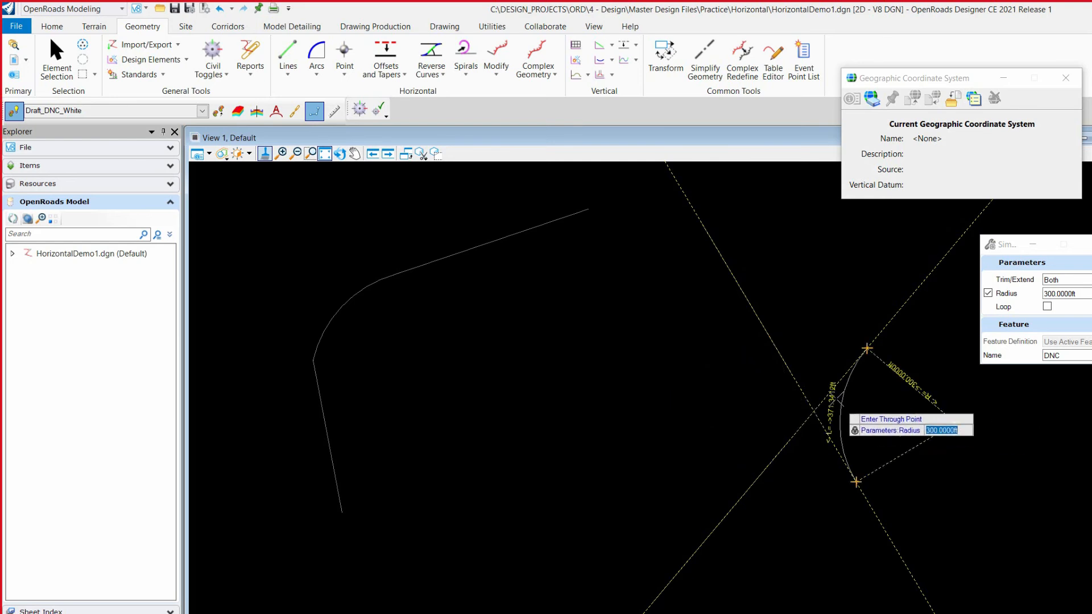
left_click(697, 394)
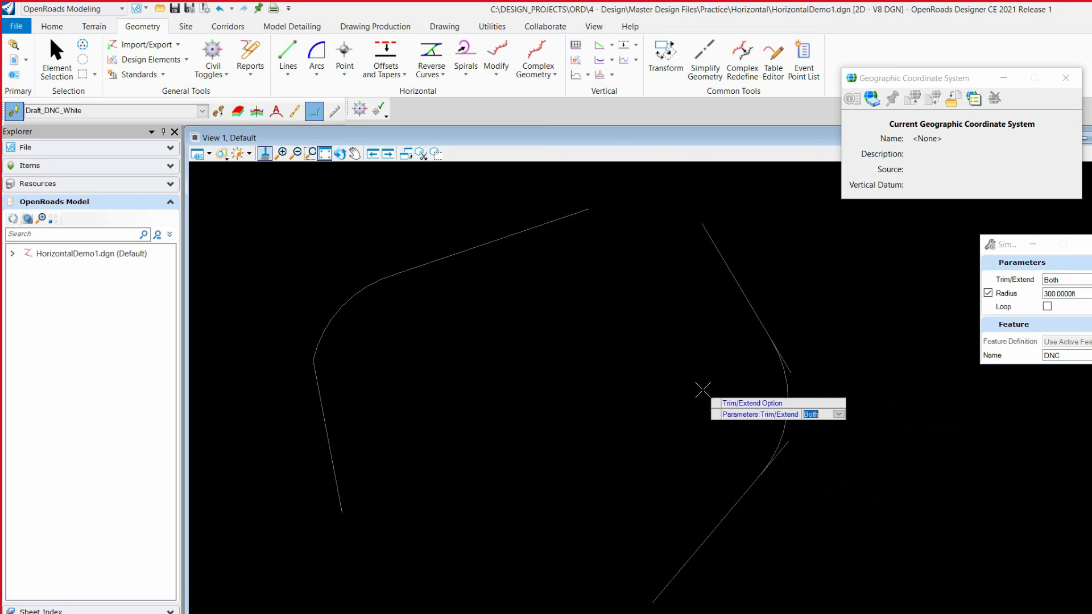
left_click(710, 358)
key("Escape")
Set the radius of the new arc between the two eastern lines to 450 ft
left_click(788, 392)
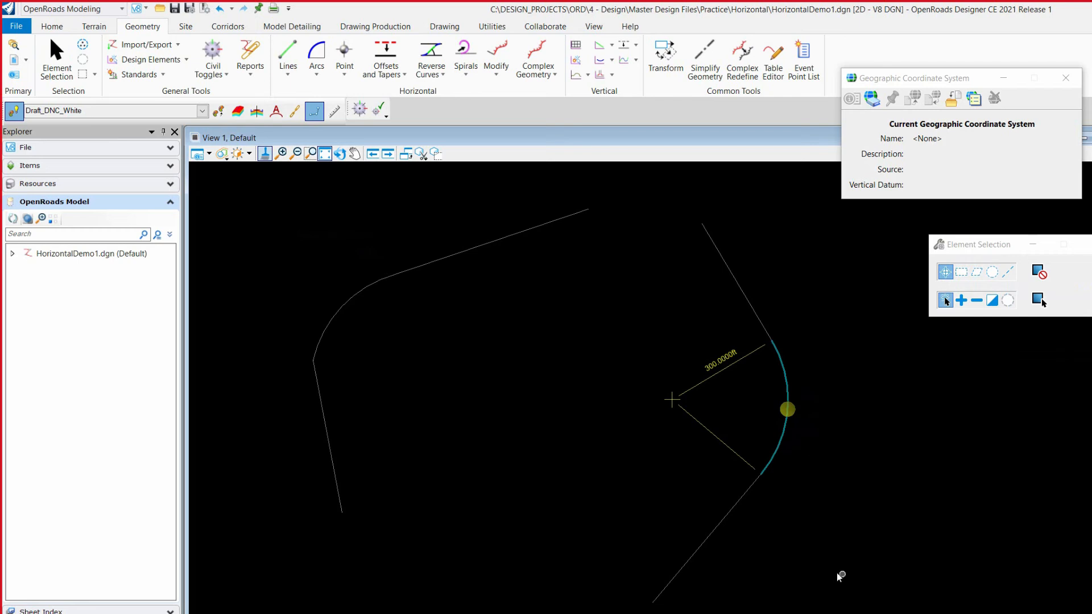
left_click(789, 409)
left_click(735, 400)
left_click(716, 364)
type("450")
key("Return")
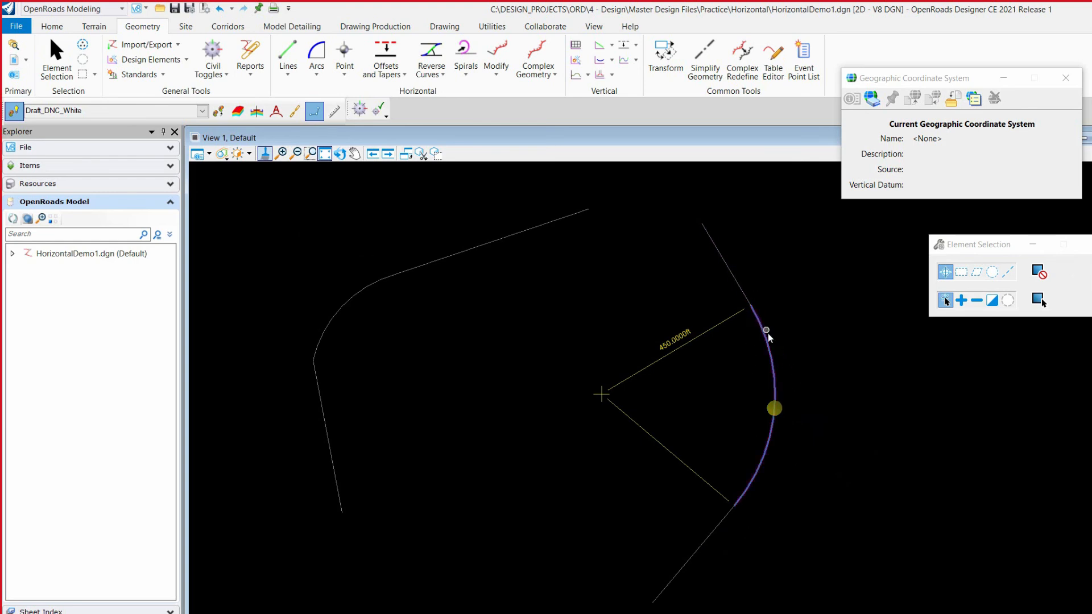
Try to move the upper eastern line's start point down along the line past the arc's tangent point, and undo the move
left_click(726, 269)
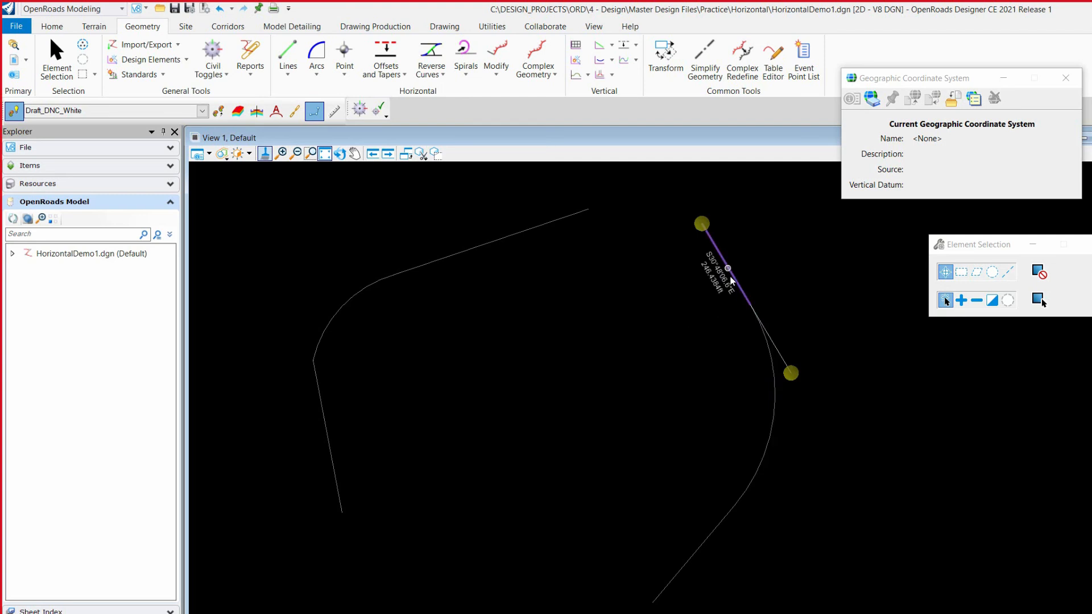
left_click(703, 220)
left_click(763, 325)
left_click(791, 373)
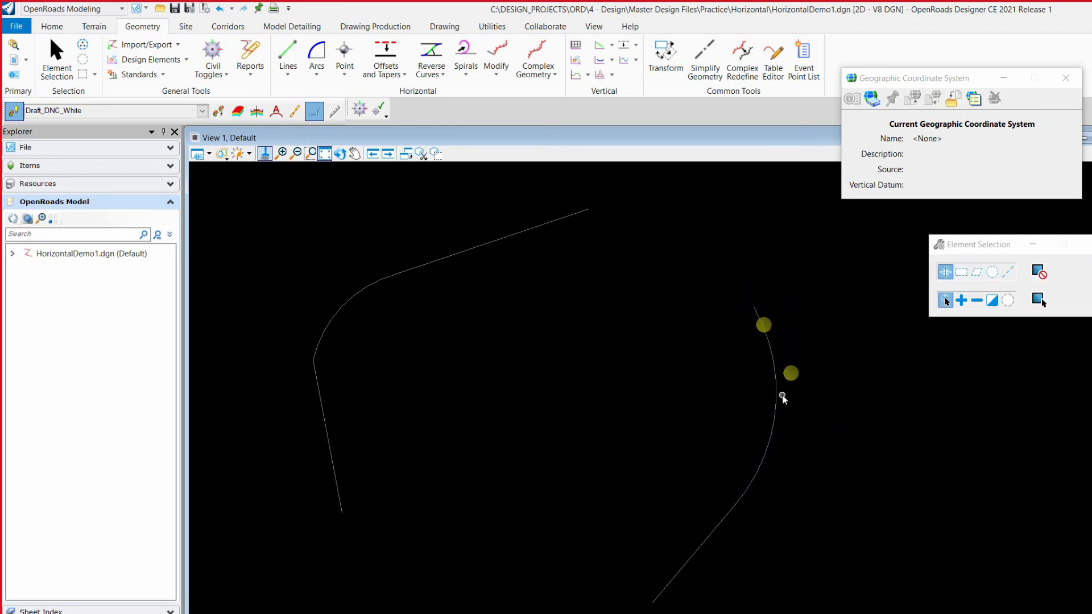
left_click(776, 408)
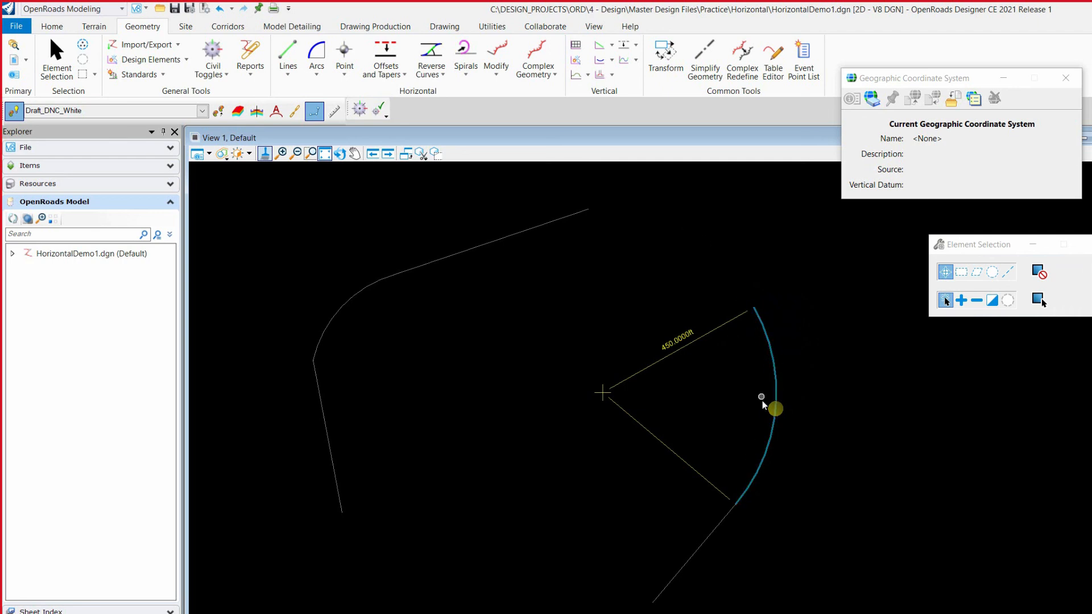
left_click(779, 337)
left_click(220, 9)
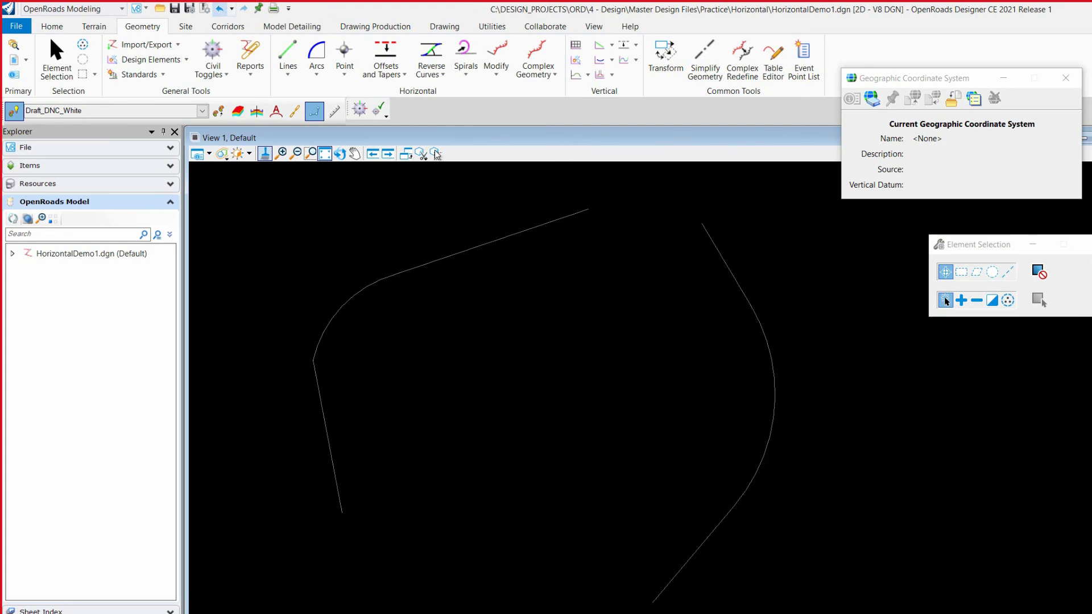
Move the upper eastern line's end point northward so the line bears about S50°E, and select the connected arc to check its radius
left_click(728, 281)
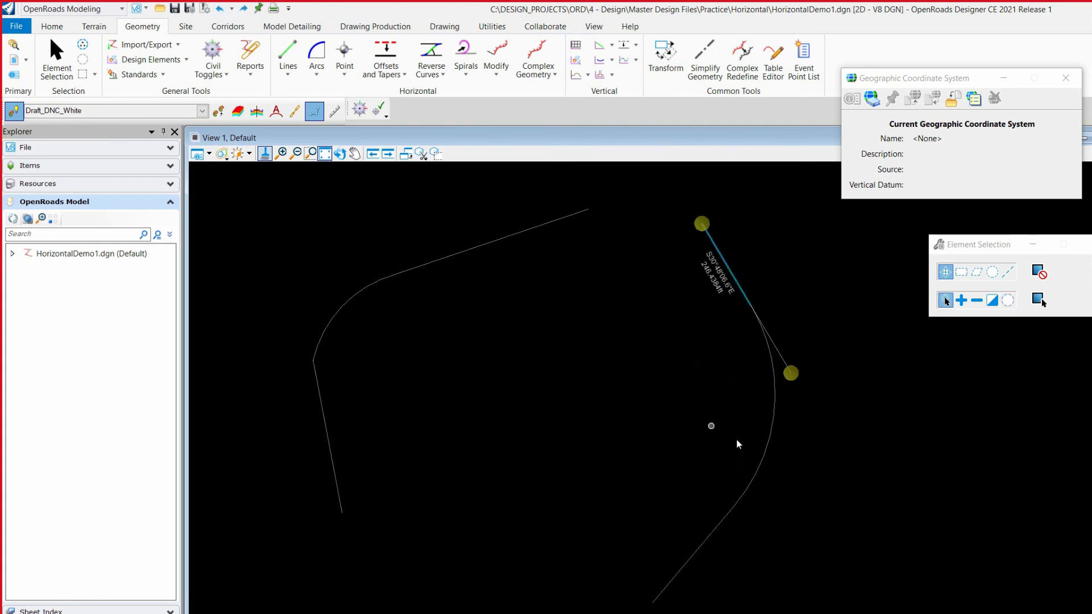
left_click(786, 377)
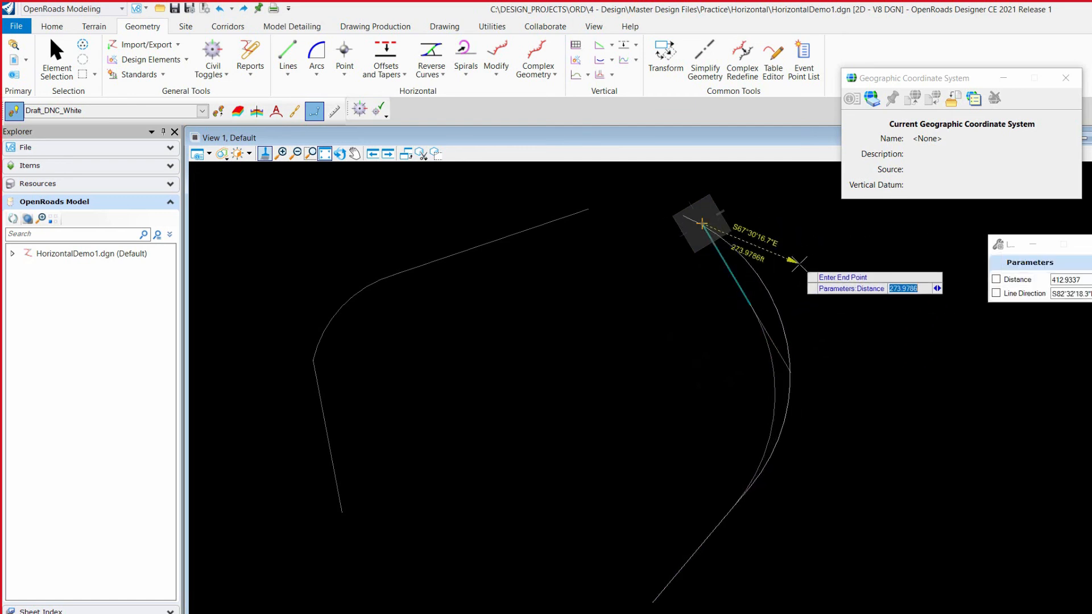
left_click(799, 353)
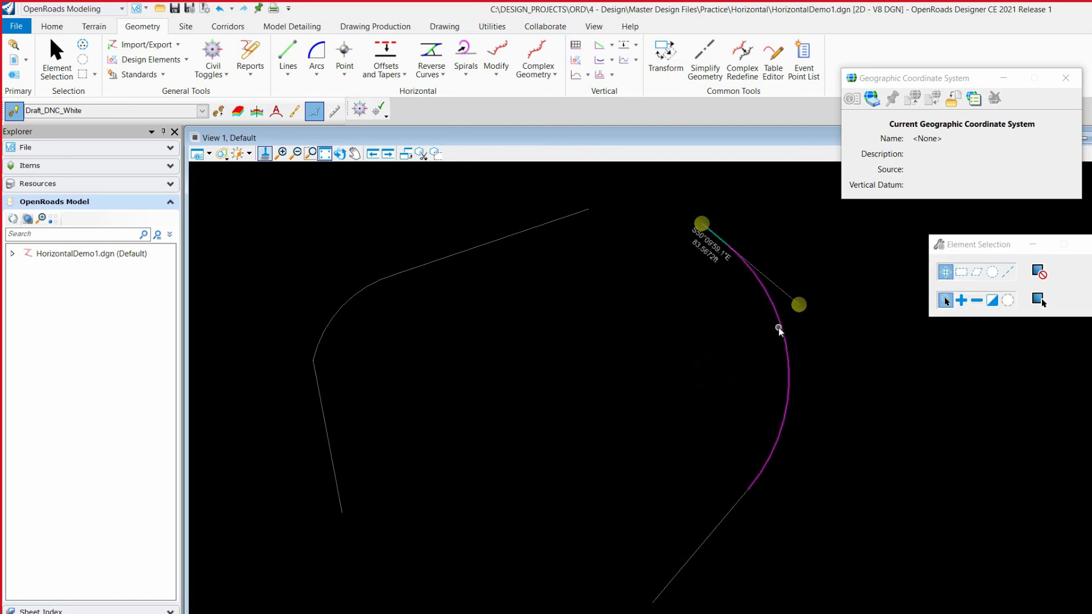
left_click(784, 343)
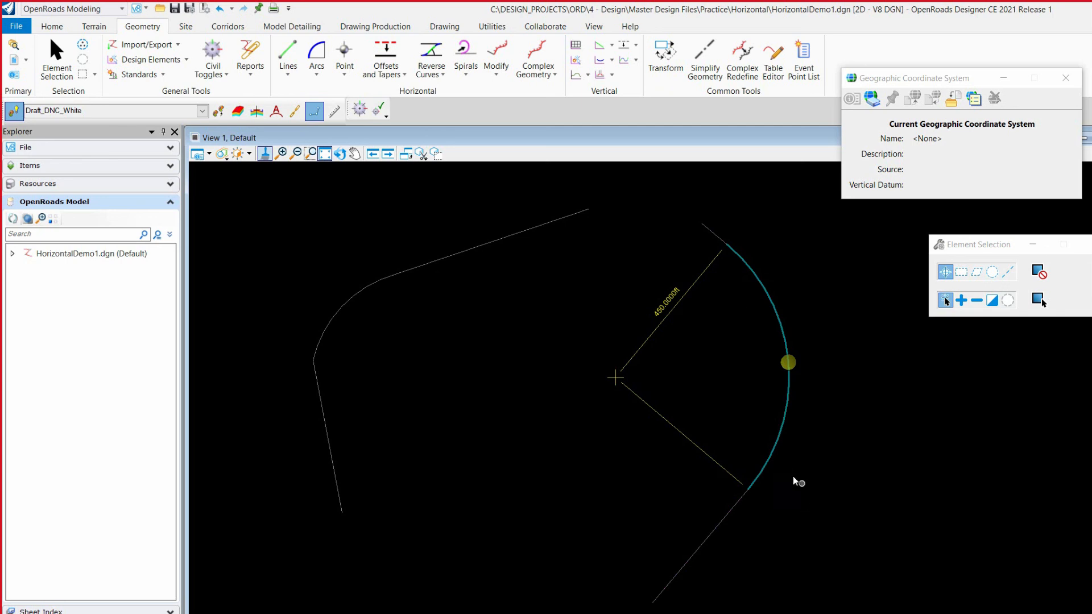
Draw two separate horizontal lines above the existing geometry, one higher to the east and one lower to the west
left_click(852, 458)
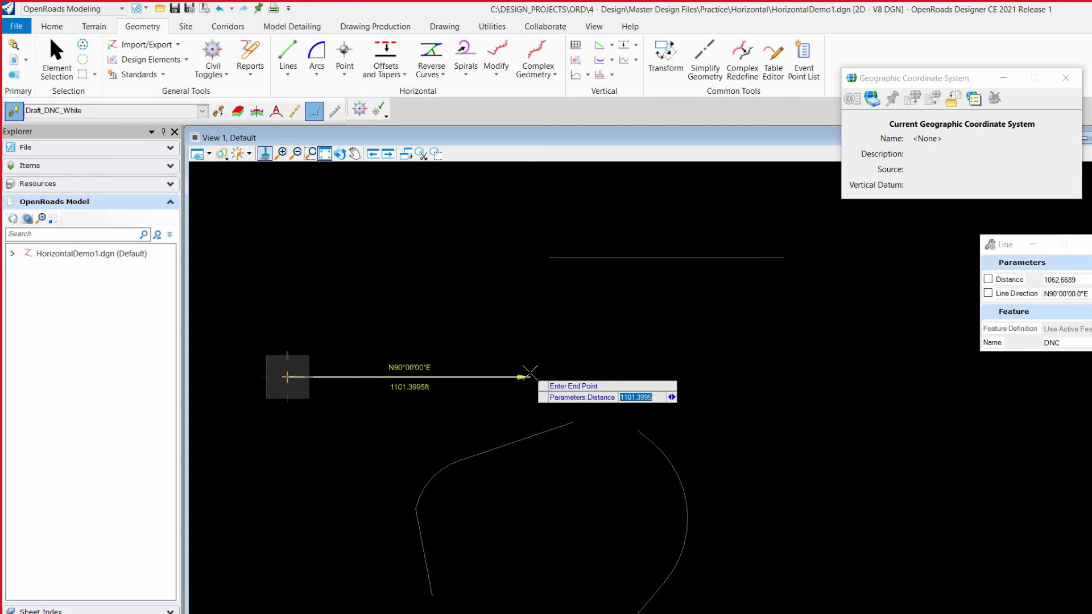
left_click(530, 373)
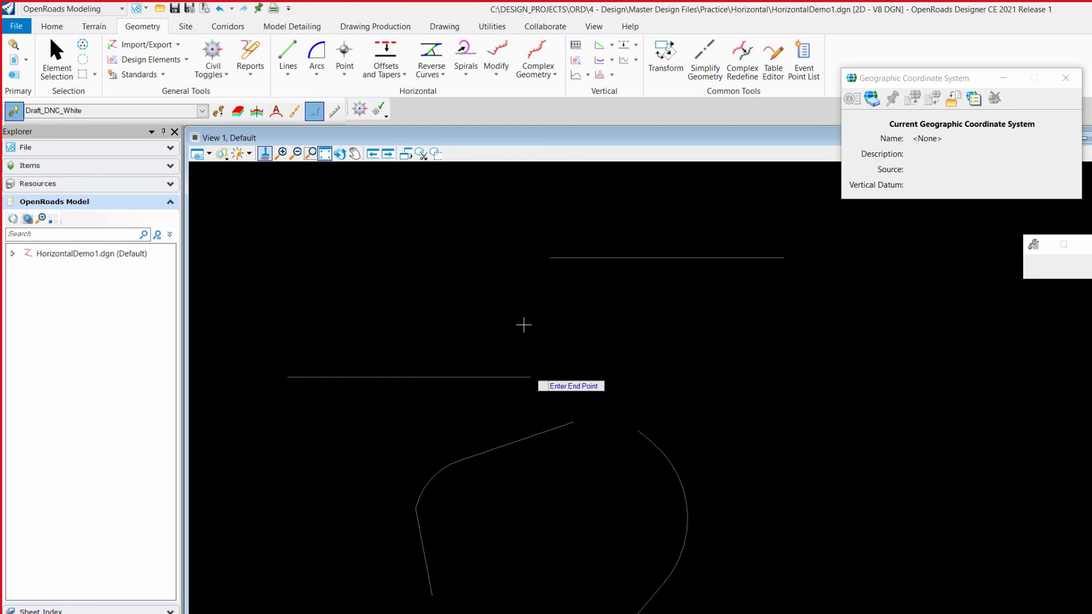
left_click(317, 73)
mouse_move(358, 94)
left_click(442, 94)
Connect the two horizontal lines with a Reverse Curve By Tangent, radii about 715 ft, zero linear transition, Trim/Extend Both, and select it to inspect its geometry
left_click(441, 76)
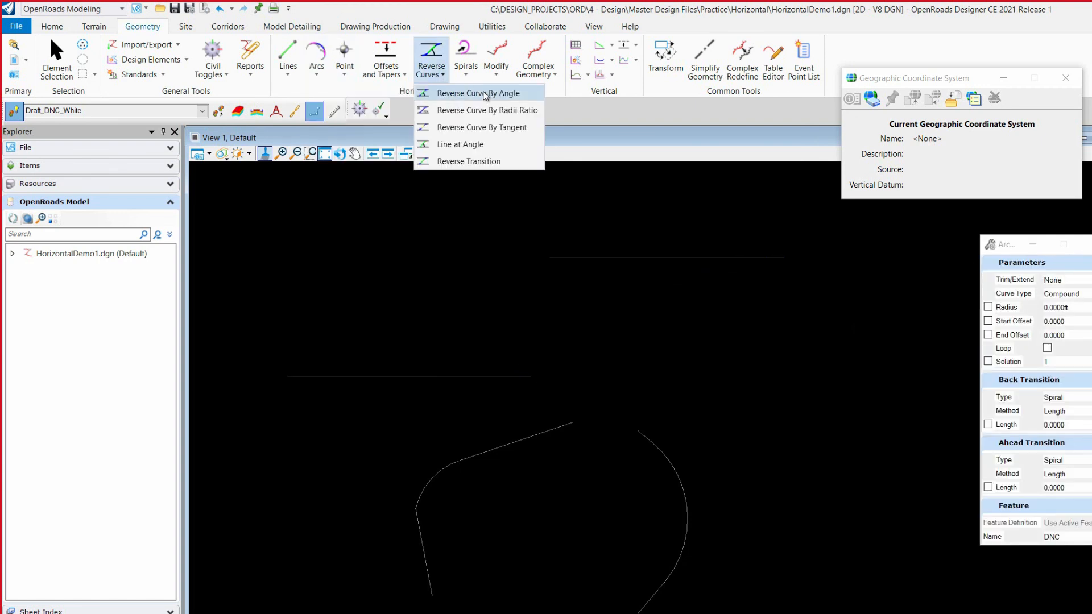
left_click(503, 127)
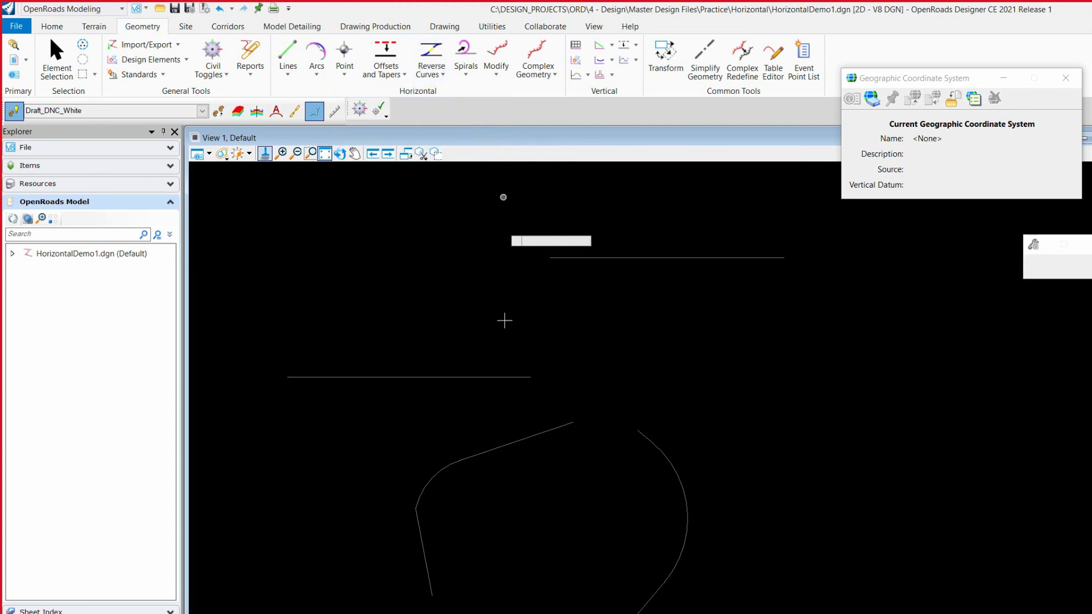
left_click(459, 376)
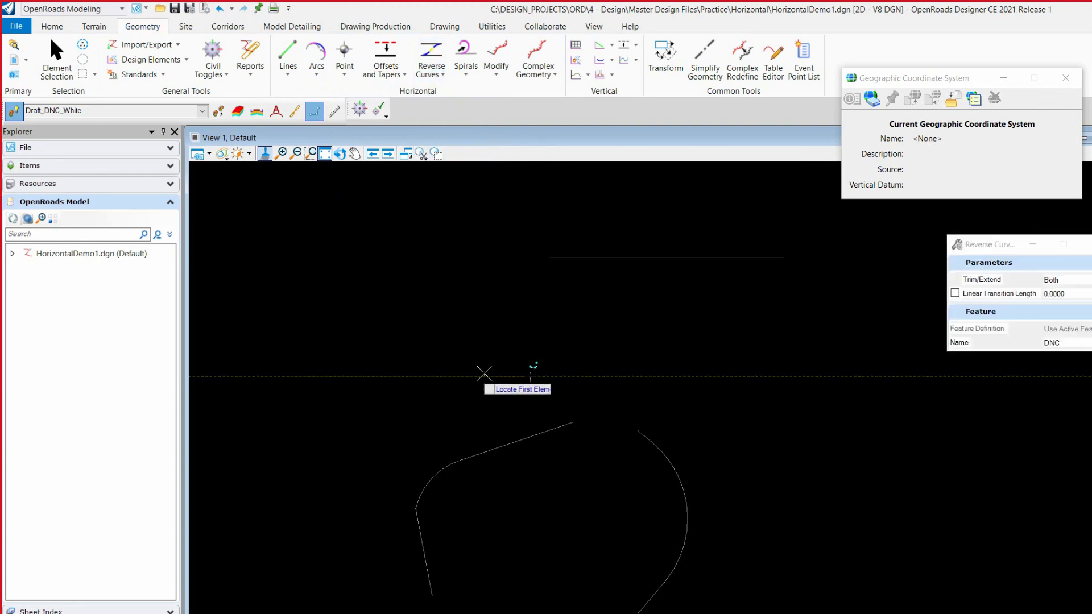
left_click(453, 324)
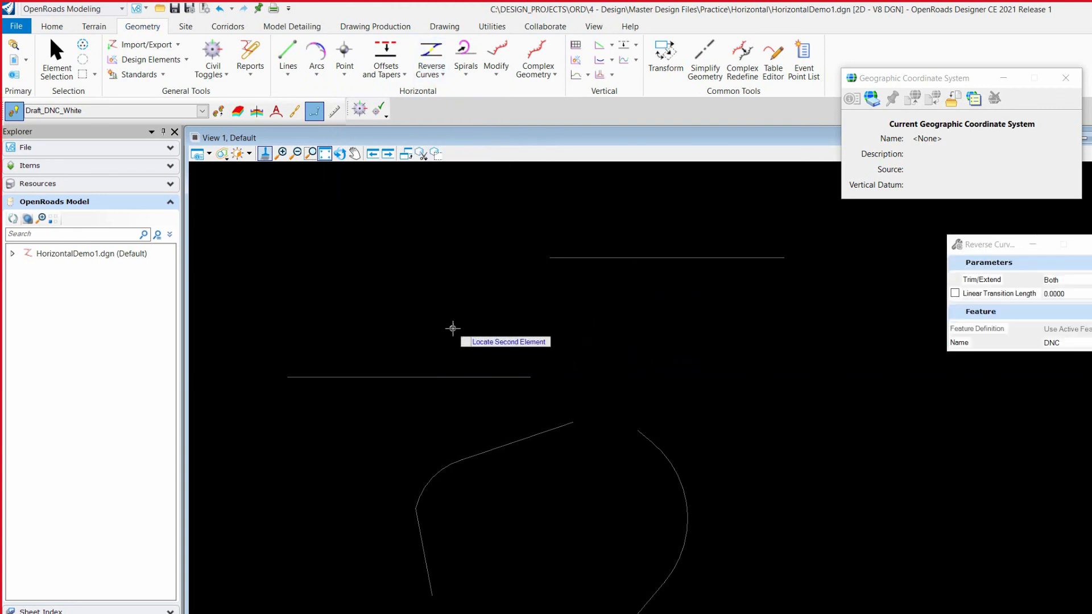
left_click(620, 262)
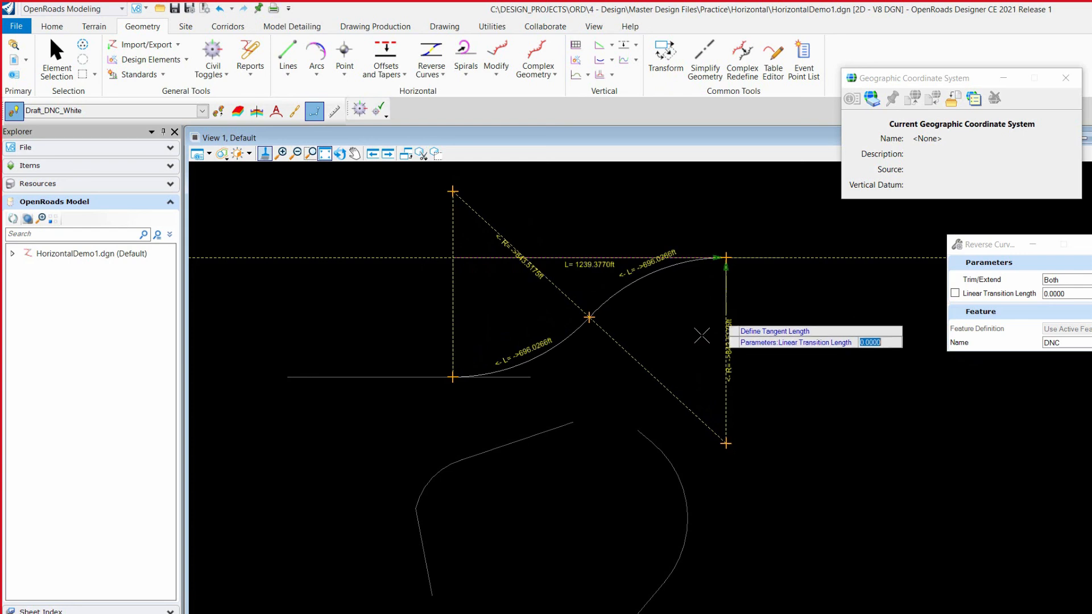
left_click(702, 305)
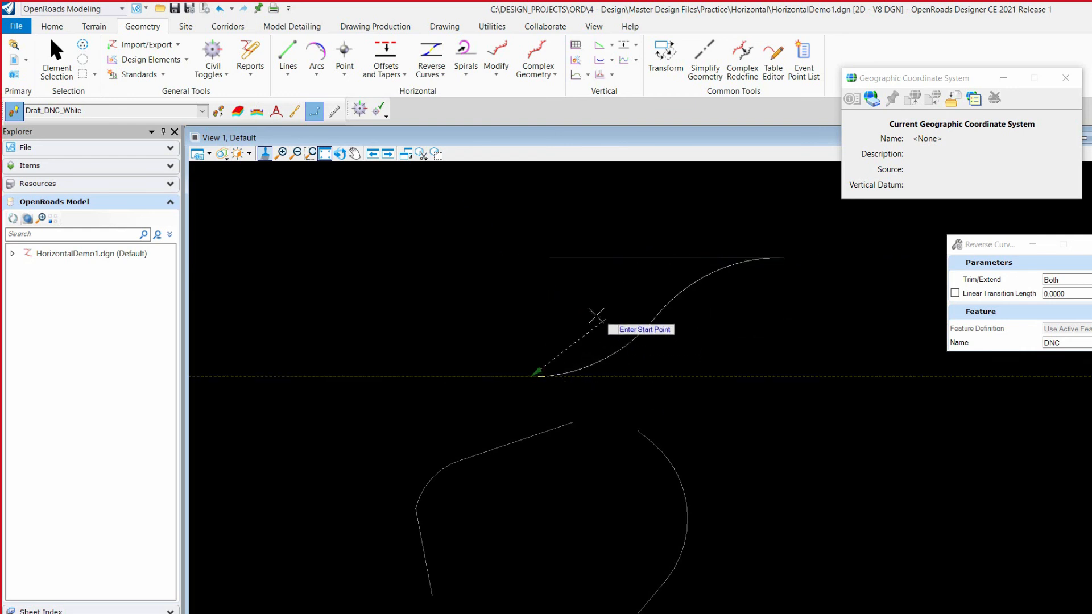
left_click(456, 304)
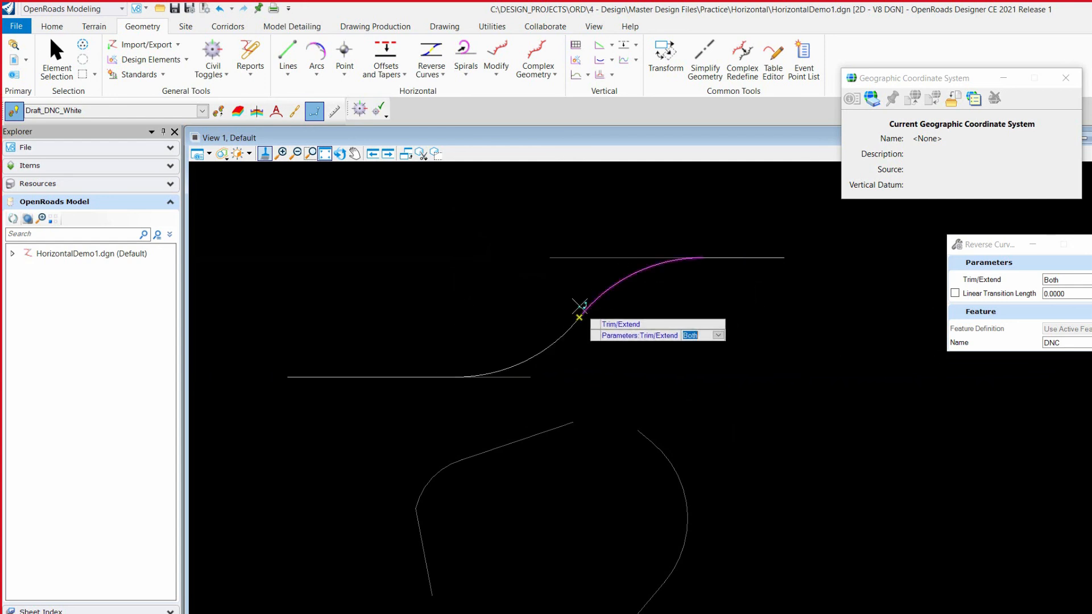
left_click(522, 278)
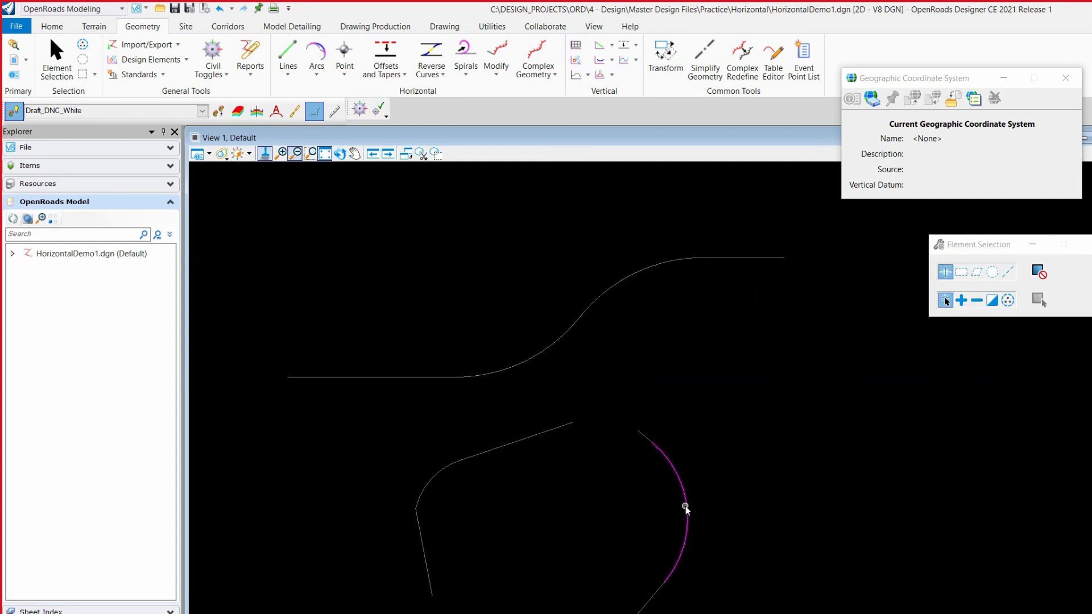
left_click(685, 507)
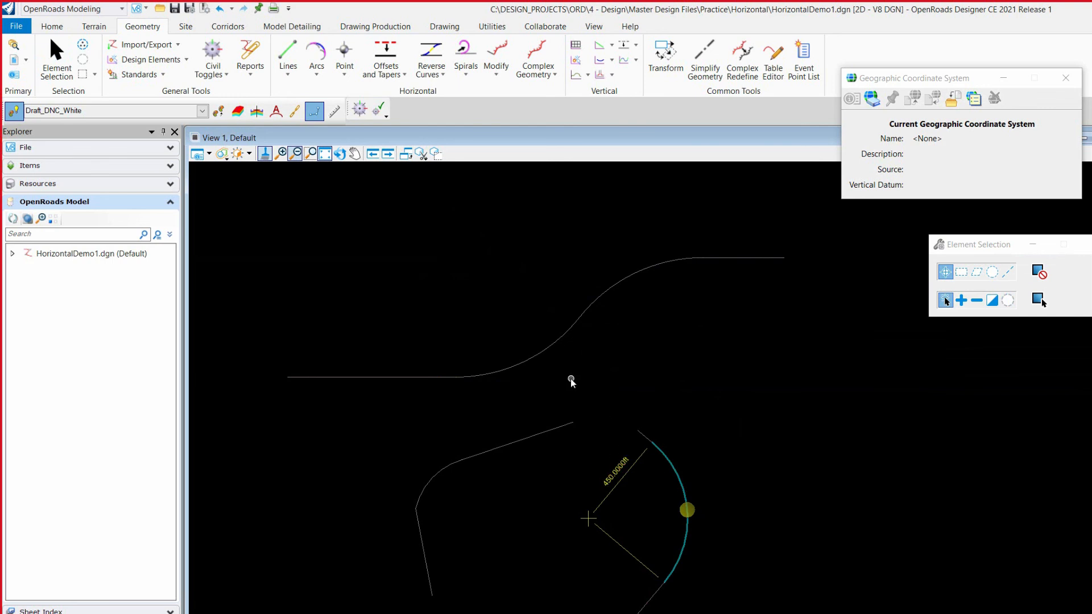
left_click(574, 322)
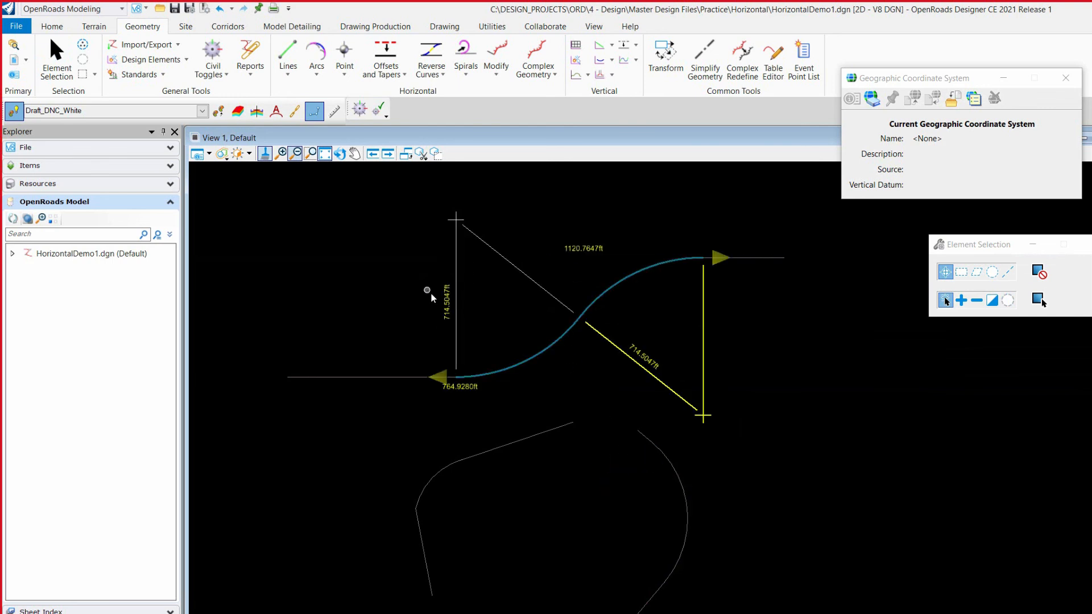